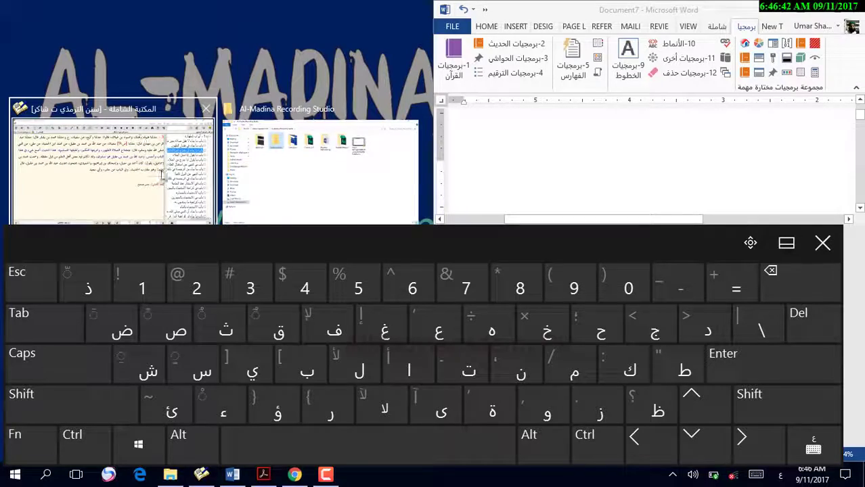
Switch to the Shamela library and transfer the quotation of hadith 3 («مفتاح الصلاة الطهور... التسليم») into the empty Word document.
click(163, 175)
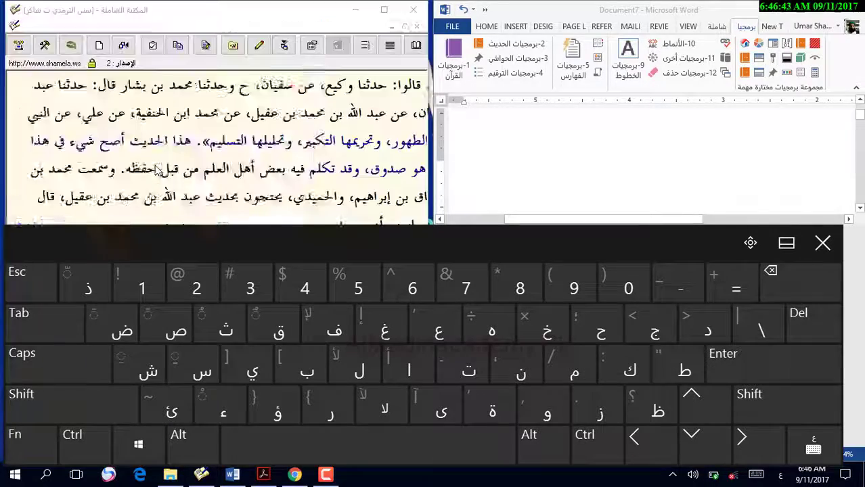
click(822, 242)
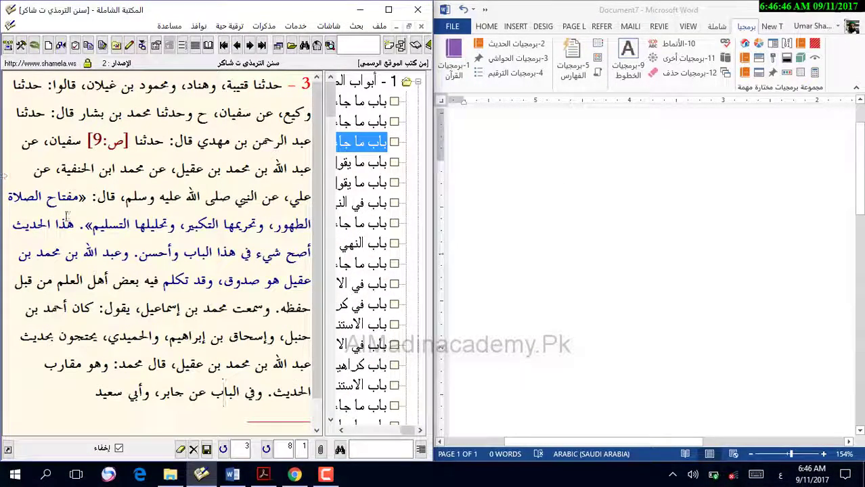
drag(85, 197, 822, 139)
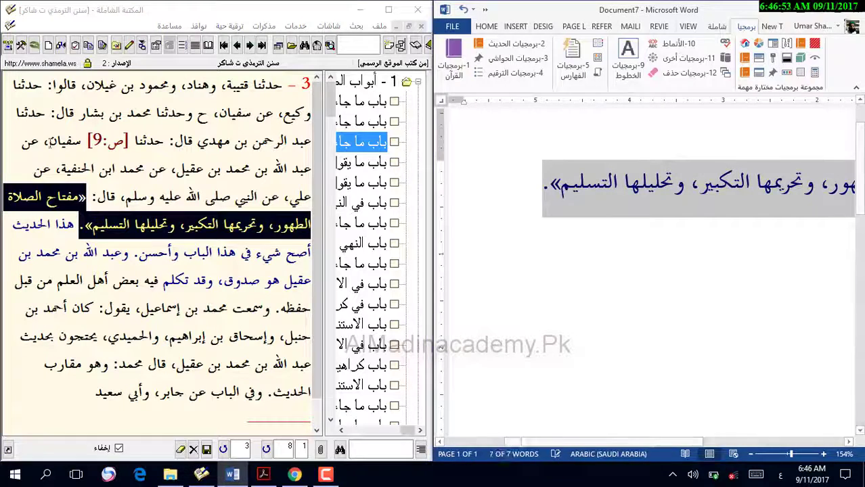
Add the quotation of hadith 4 and the «أعوذ بالله من الخبث والخبيث» quotation of hadith 5 after the text in the Word document.
click(237, 45)
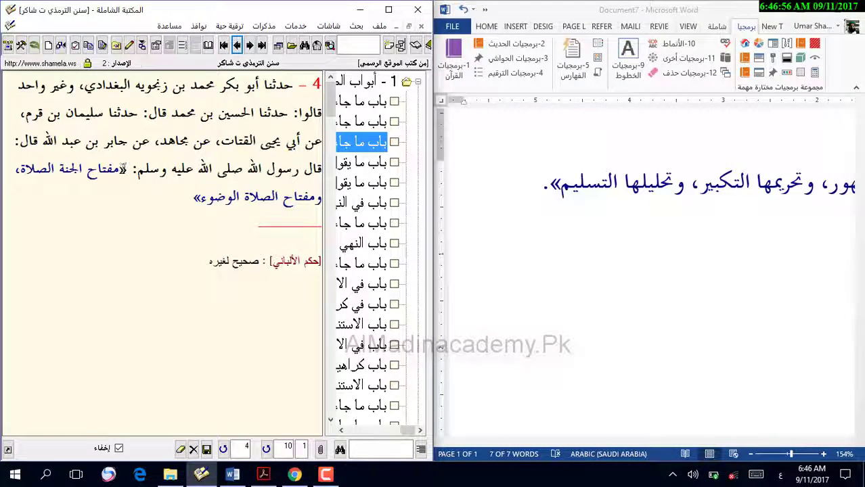
drag(130, 169, 506, 181)
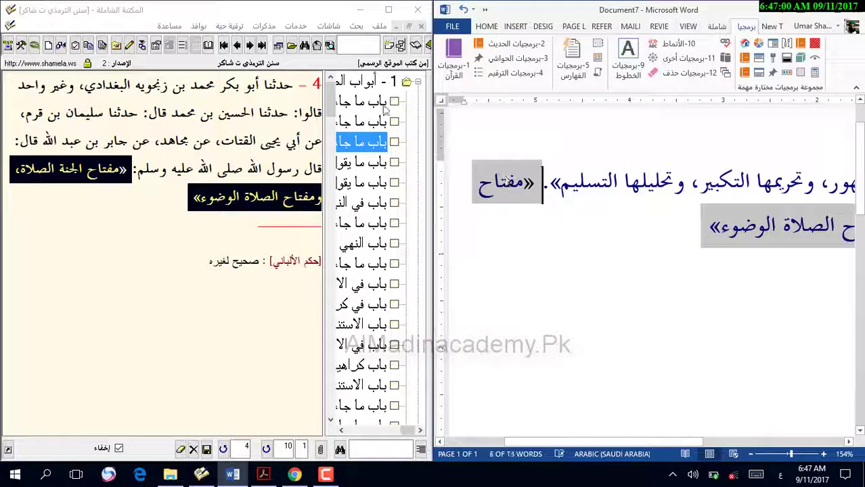
click(241, 46)
click(240, 45)
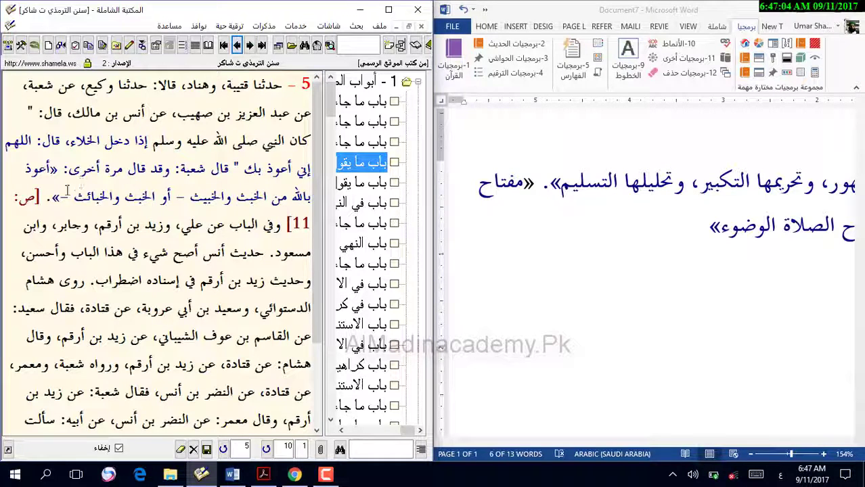
drag(53, 196, 635, 217)
click(641, 299)
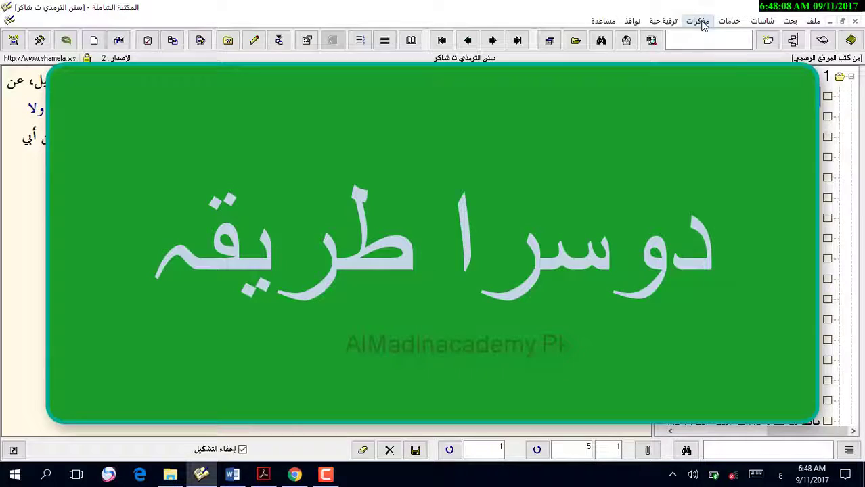
Switch Shamela's cumulative copying option (النسخ التراكمي) off and back on.
click(701, 22)
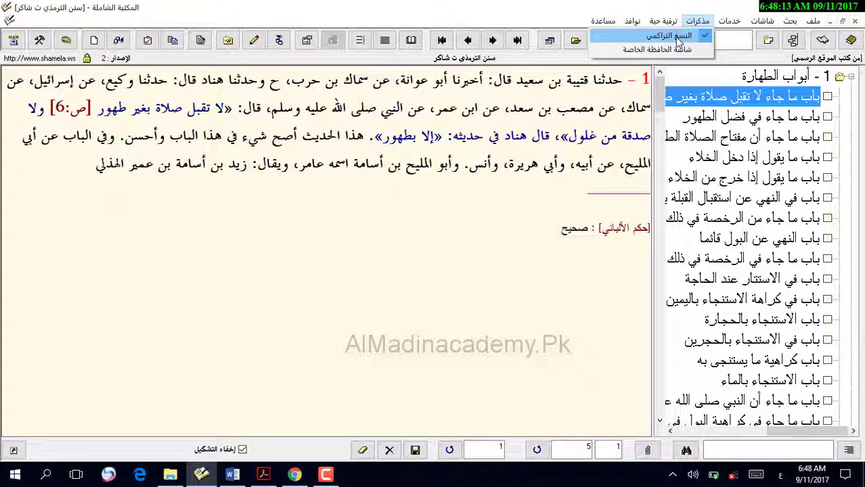
click(679, 39)
click(697, 21)
click(692, 37)
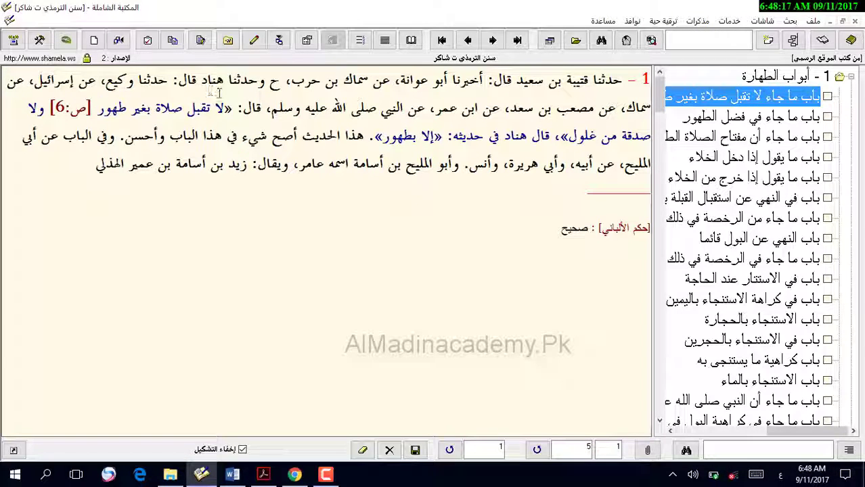
Copy the quotation of hadith 1 and the phrase «إذا دخل الخلاء، قال: اللهم إني أعوذ بك» of hadith 5.
drag(231, 108, 372, 139)
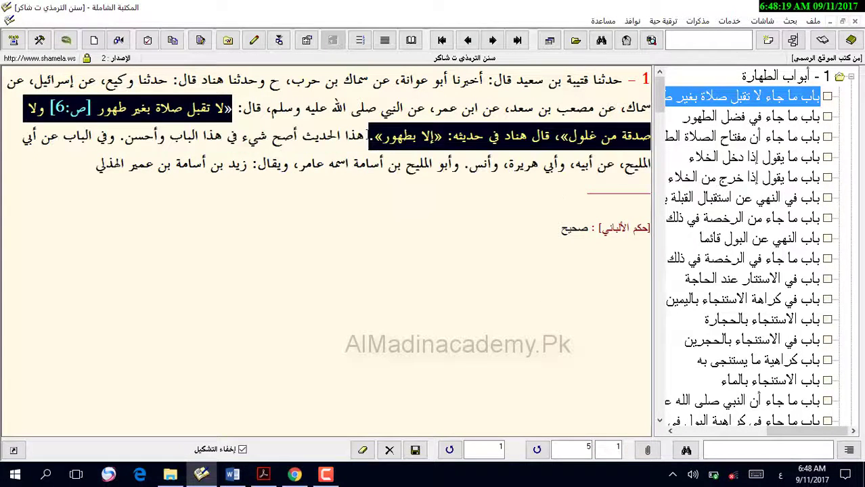
click(172, 40)
click(469, 40)
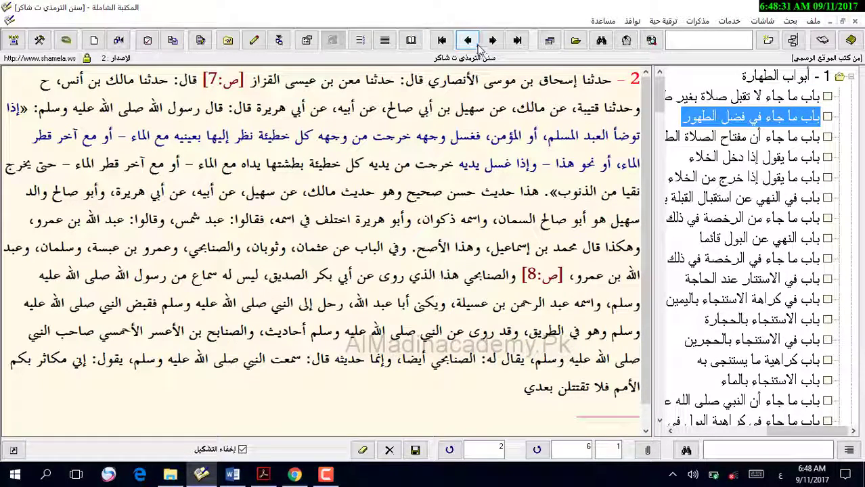
click(467, 40)
click(467, 40)
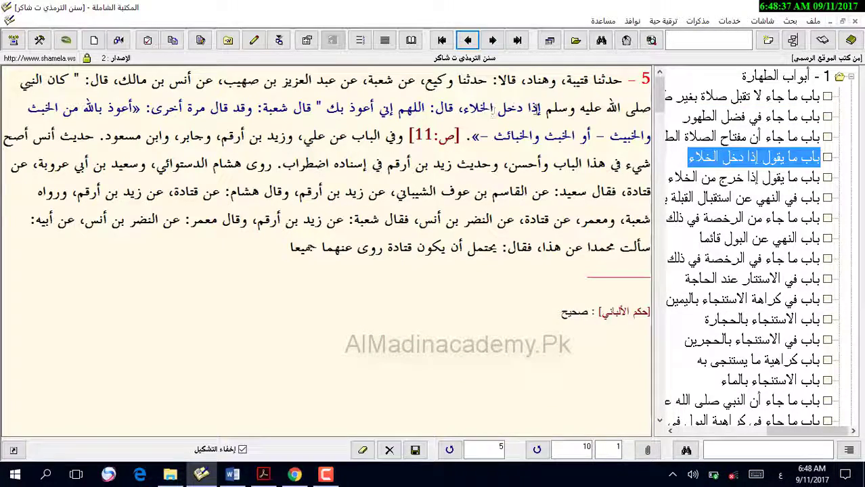
drag(541, 109, 328, 109)
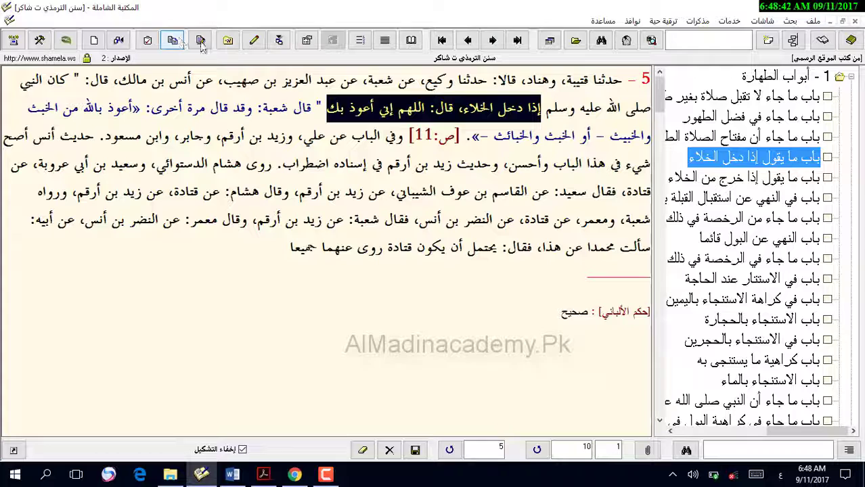
Copy the full quotation of hadith 16 in the chapter باب الاستنجاء بالحجارة.
click(467, 40)
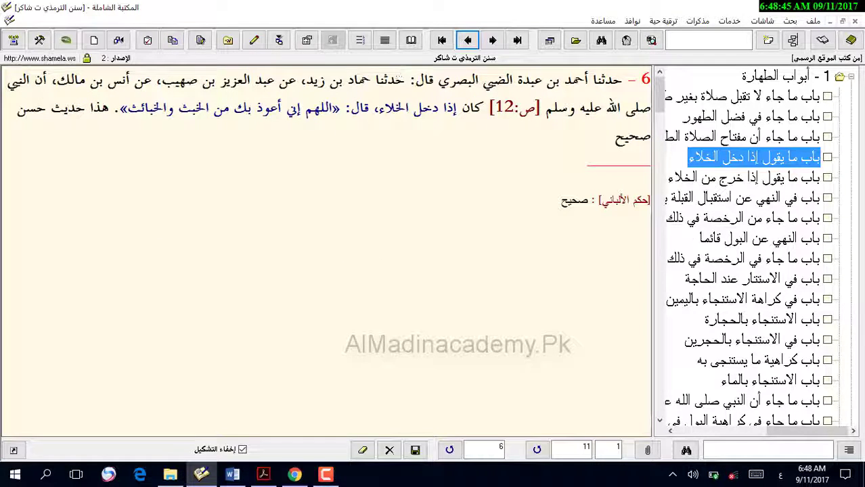
click(771, 320)
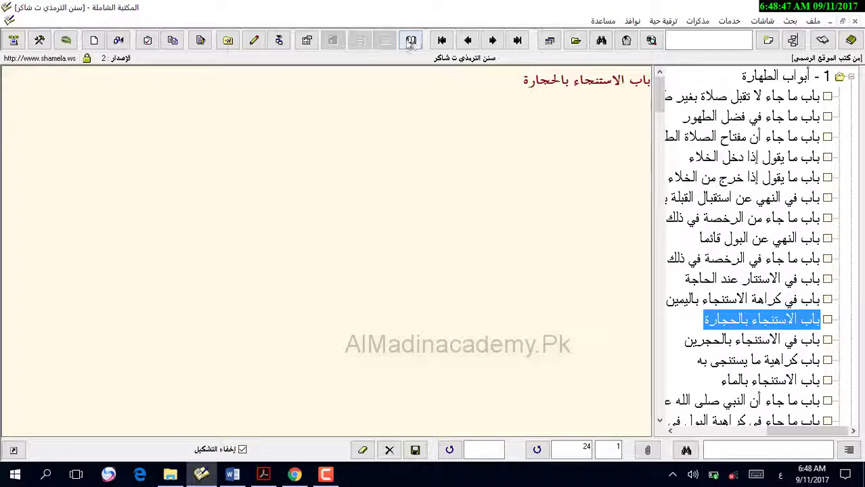
click(466, 41)
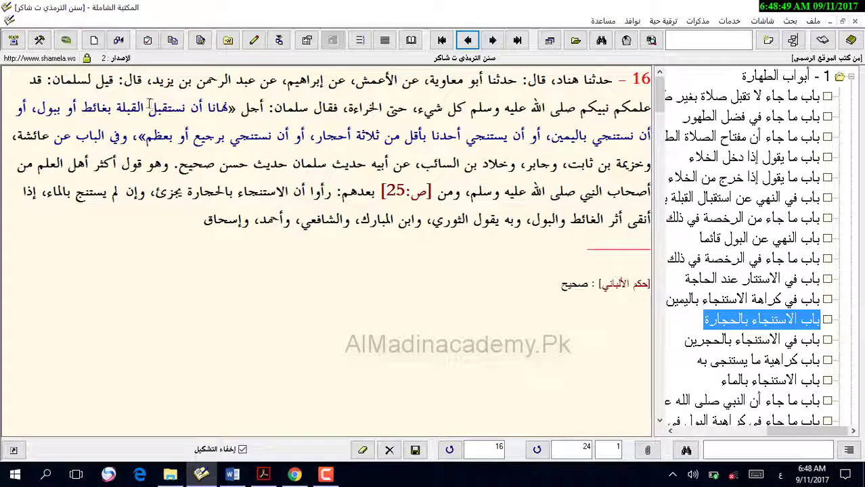
drag(241, 108, 146, 153)
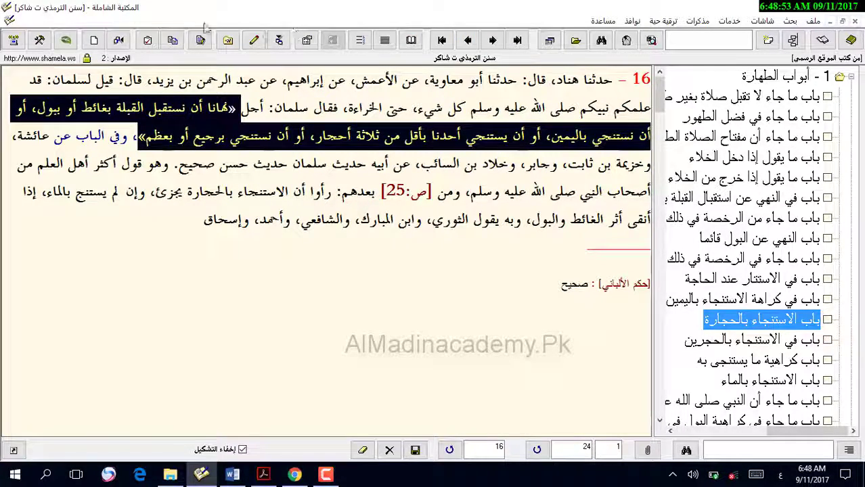
click(173, 40)
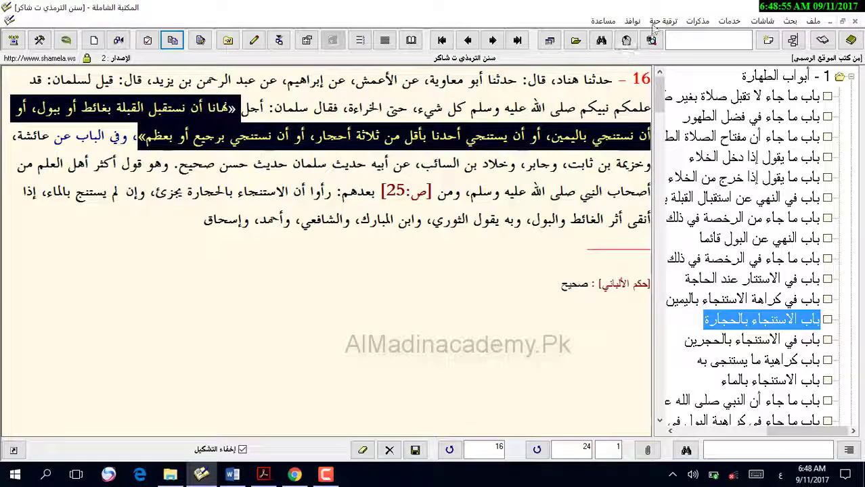
Show the special clipboard (شاشة الحافظة الخاصة) and review the text of each collected entry.
click(697, 21)
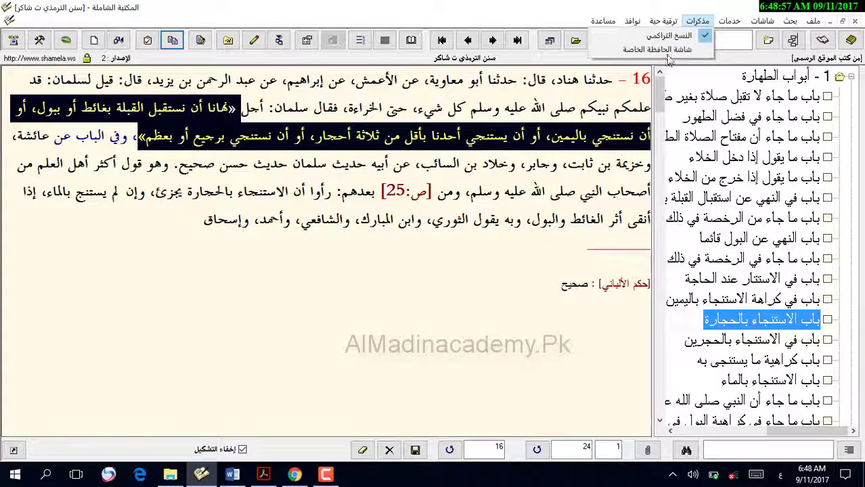
click(680, 52)
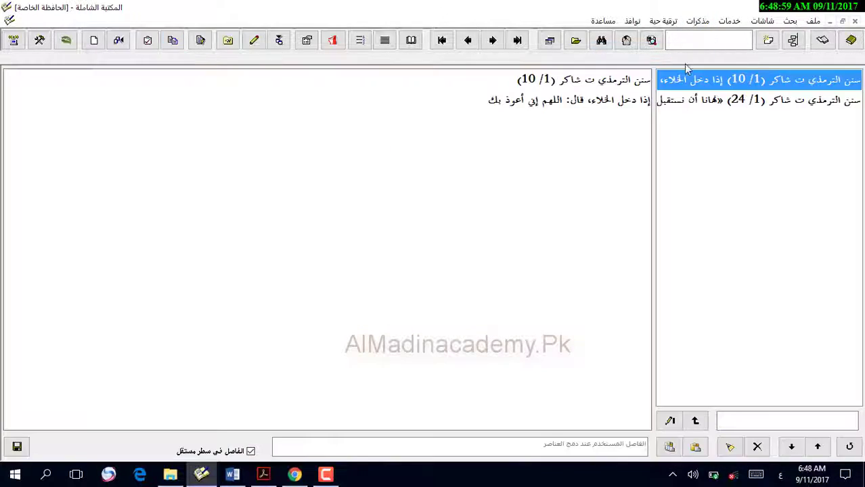
click(742, 99)
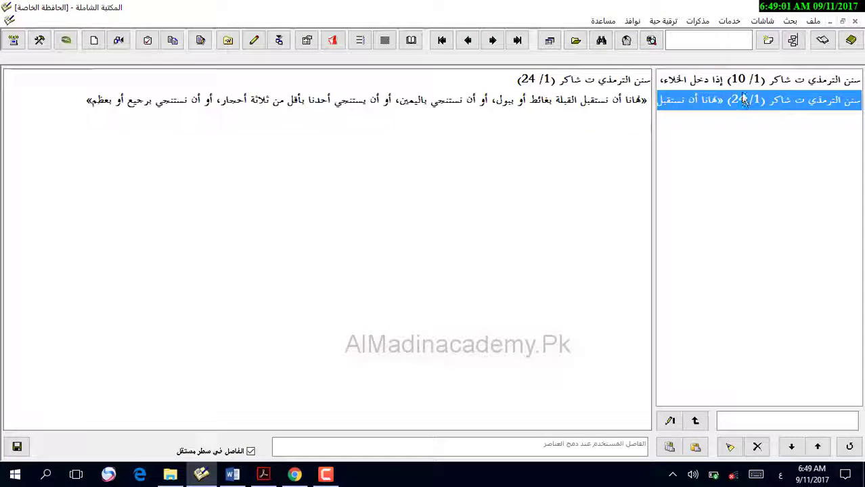
click(740, 89)
click(742, 100)
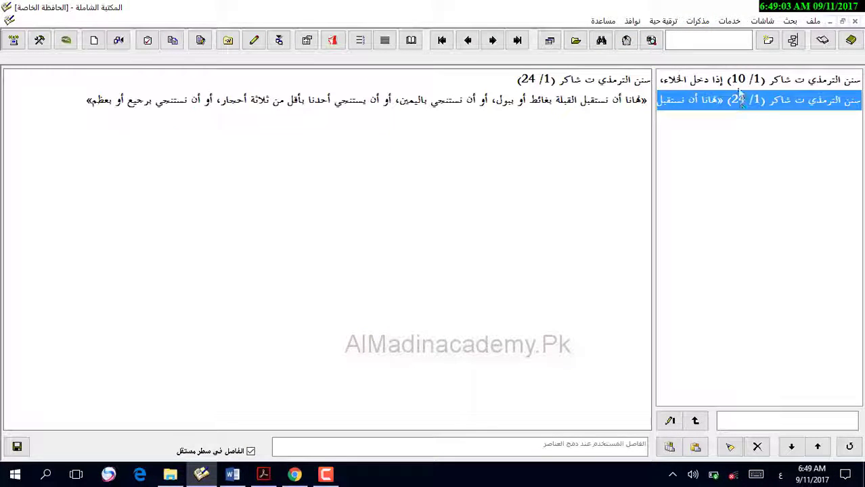
click(738, 83)
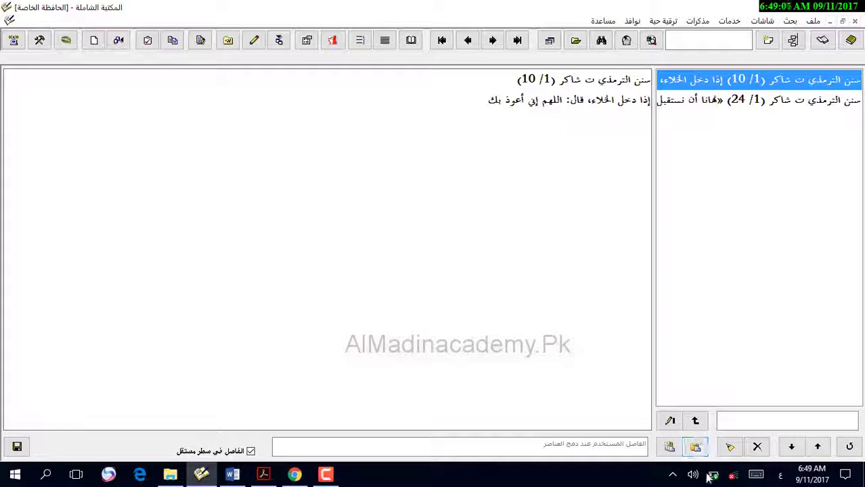
Select both collected entries in the special clipboard and copy them together.
click(756, 475)
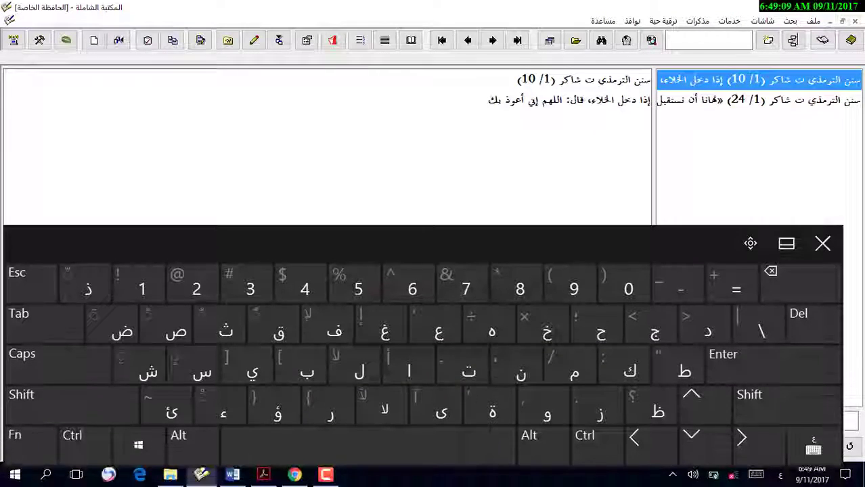
key(shift+Down)
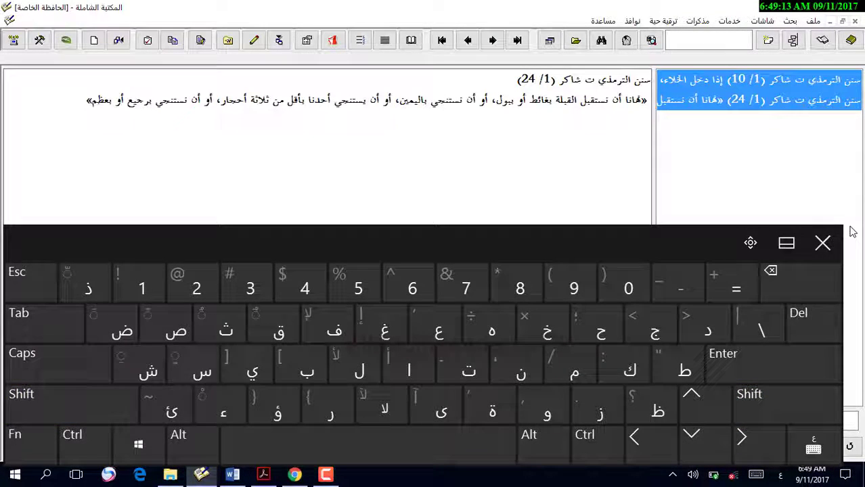
click(822, 242)
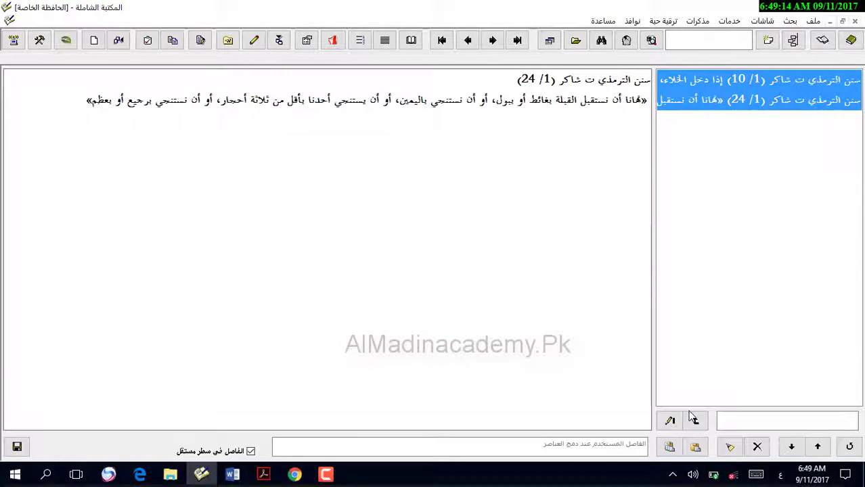
click(697, 448)
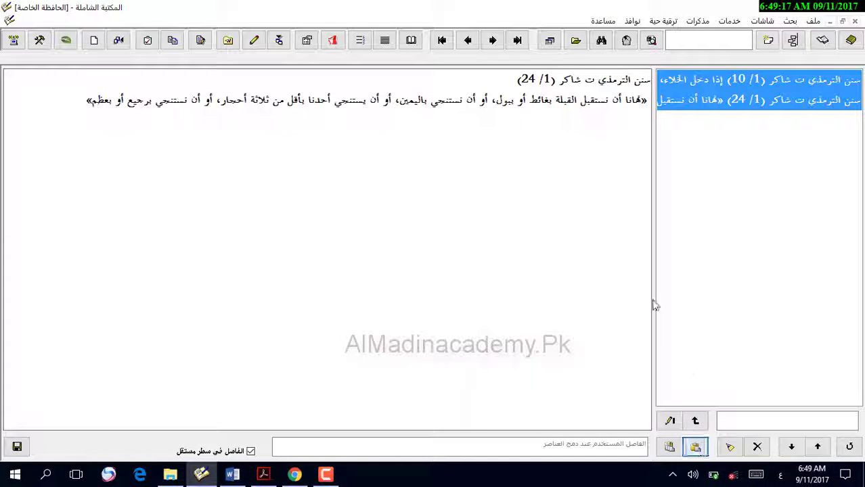
Switch to Document7 in Word, maximized, and replace all of its existing text with the two copied clipboard entries.
click(232, 475)
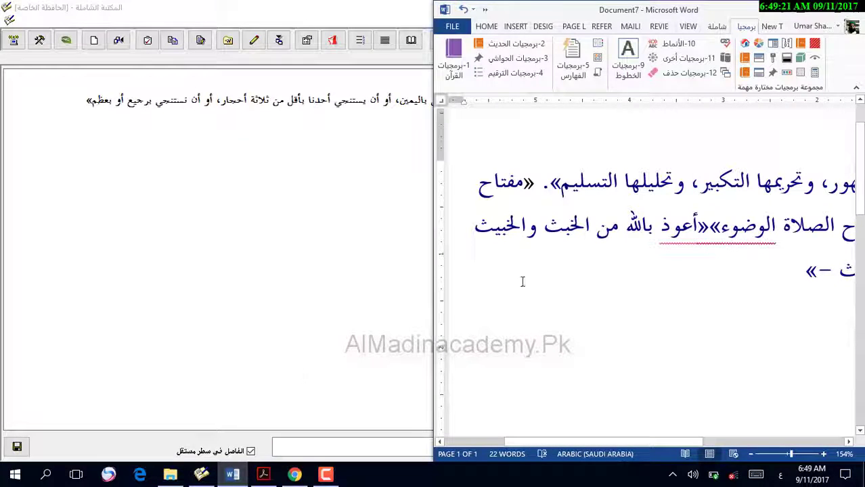
click(835, 11)
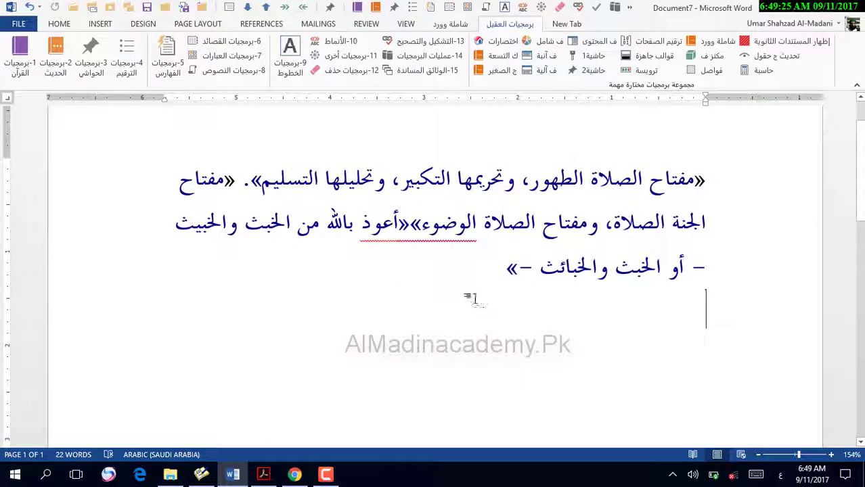
drag(485, 285, 767, 135)
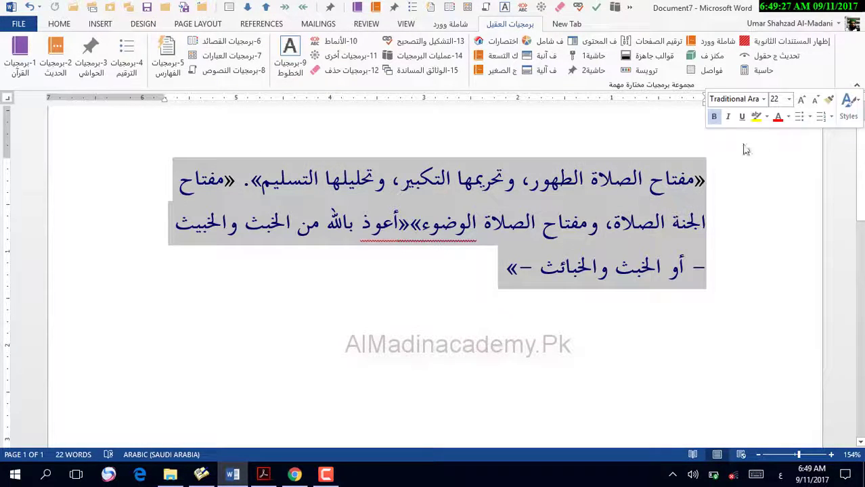
key(Delete)
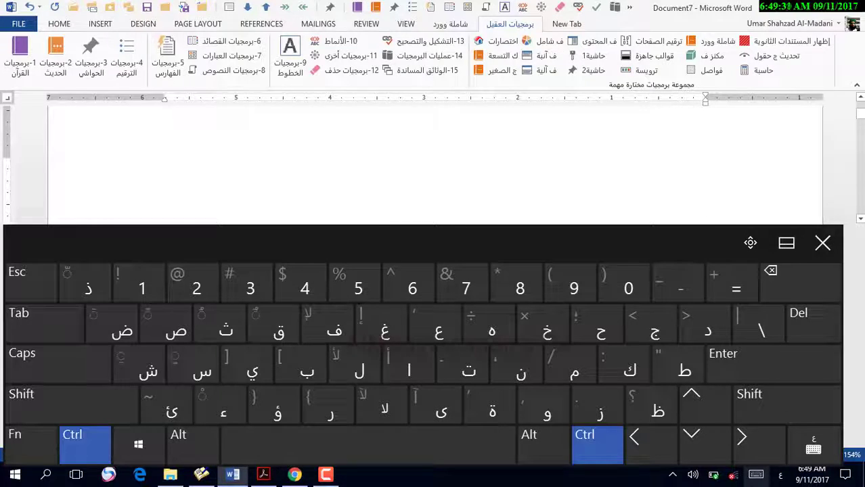
key(ctrl+v)
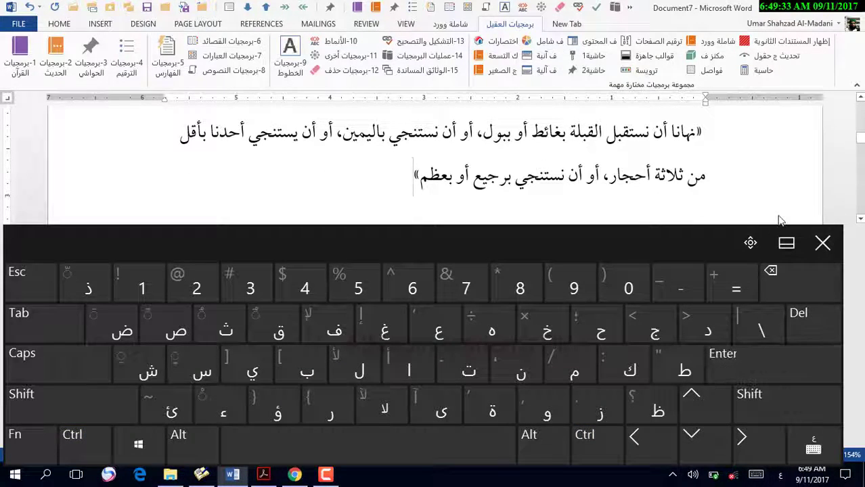
click(823, 244)
scroll(711, 284, up, 5)
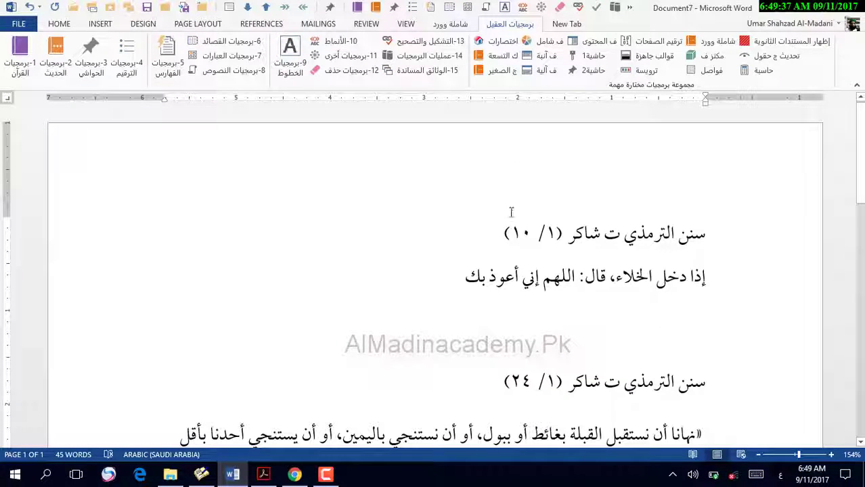
Move the citation line سنن الترمذي ت شاكر (١/ ١٠) to the end of the first quotation, after أعوذ بك.
drag(492, 228, 704, 235)
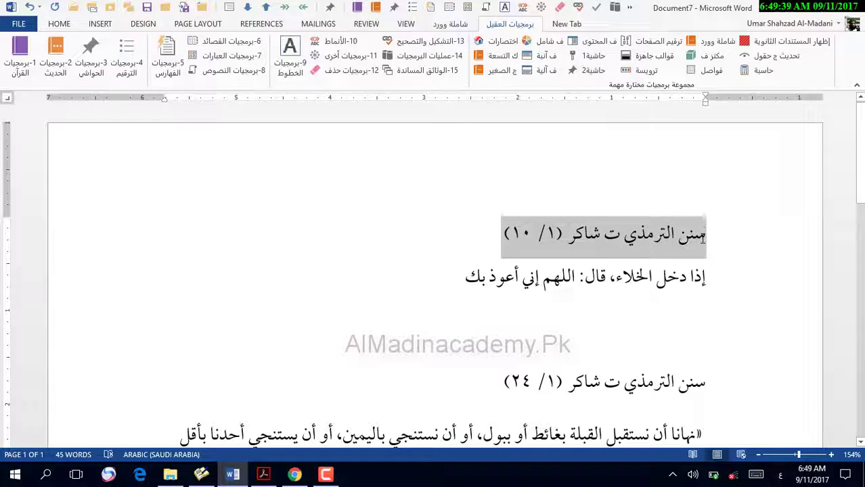
right_click(697, 249)
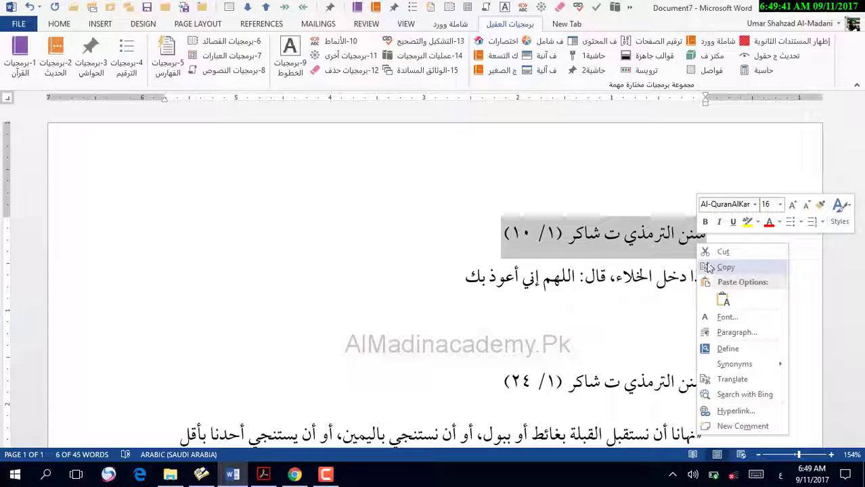
click(723, 252)
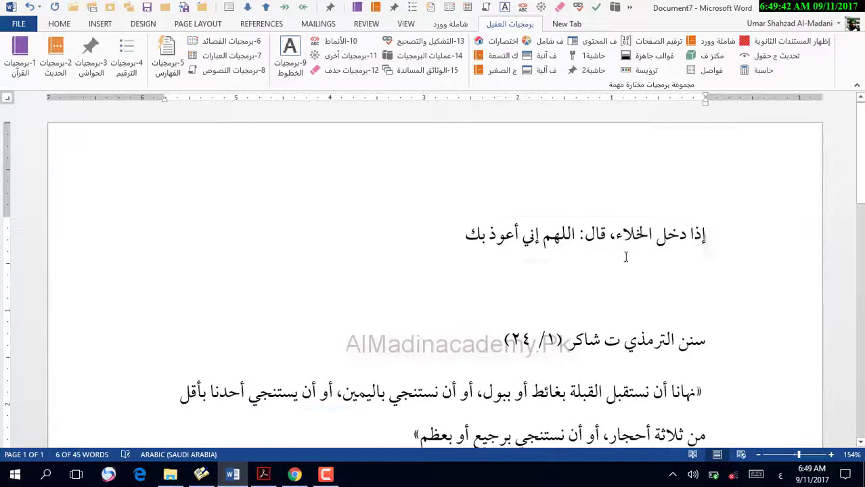
click(441, 237)
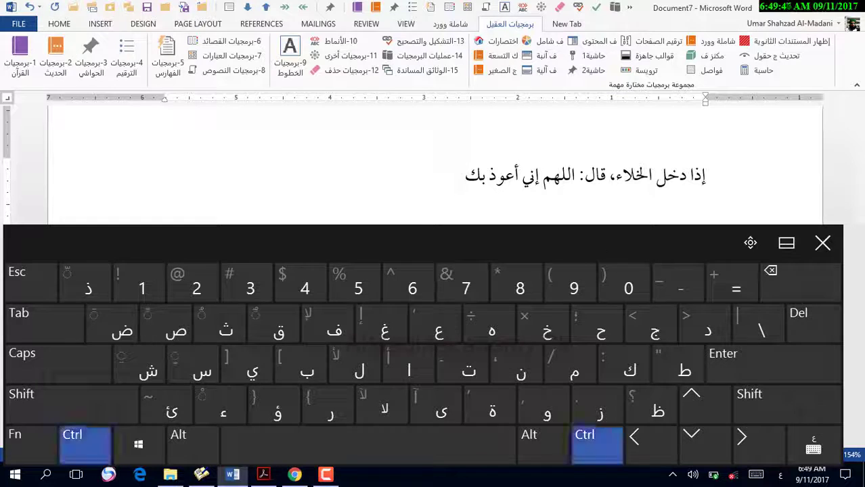
key(ctrl+v)
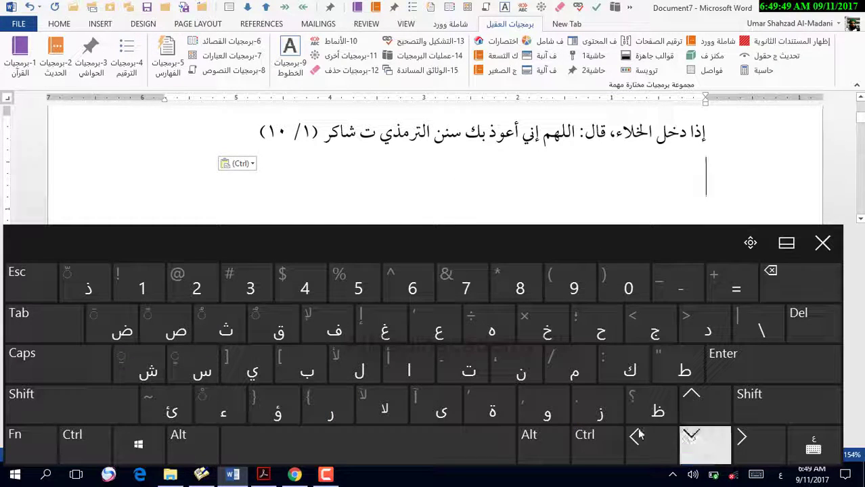
Enclose the citation at the end of the first quotation in angle brackets < >.
key(Down)
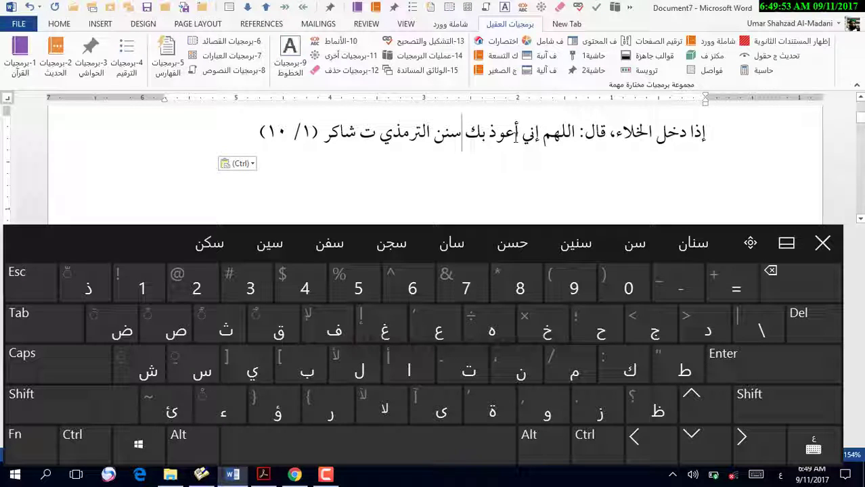
text(<)
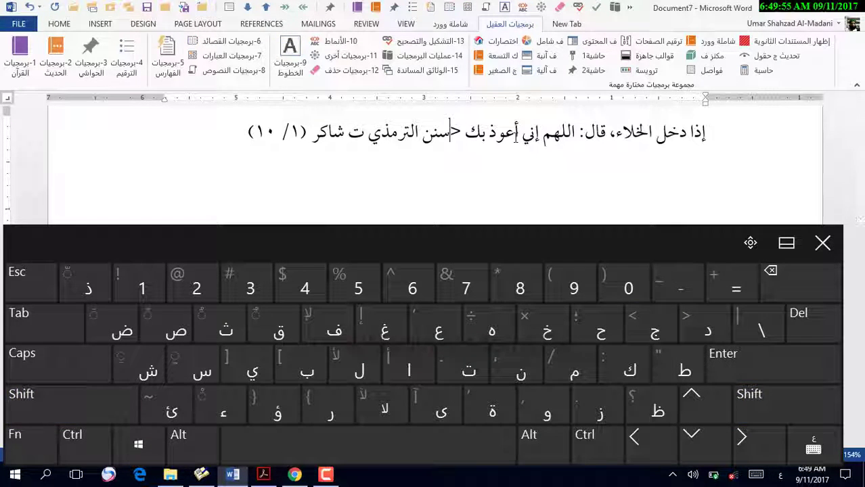
click(247, 160)
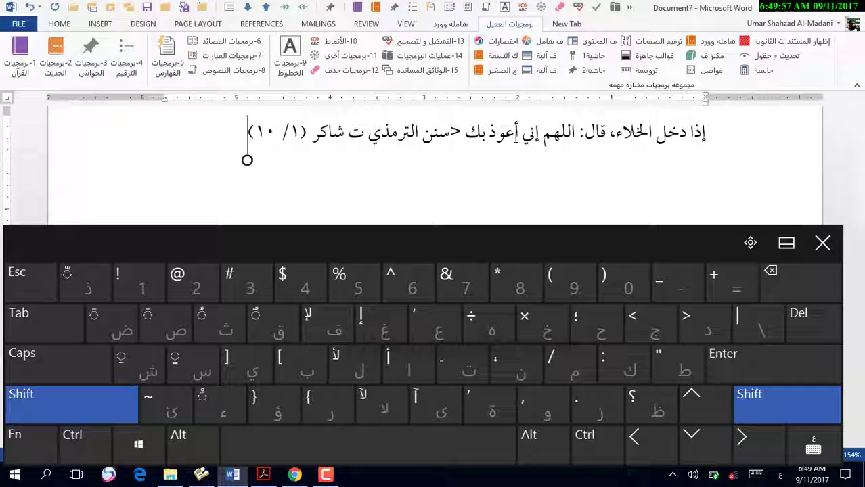
text(<)
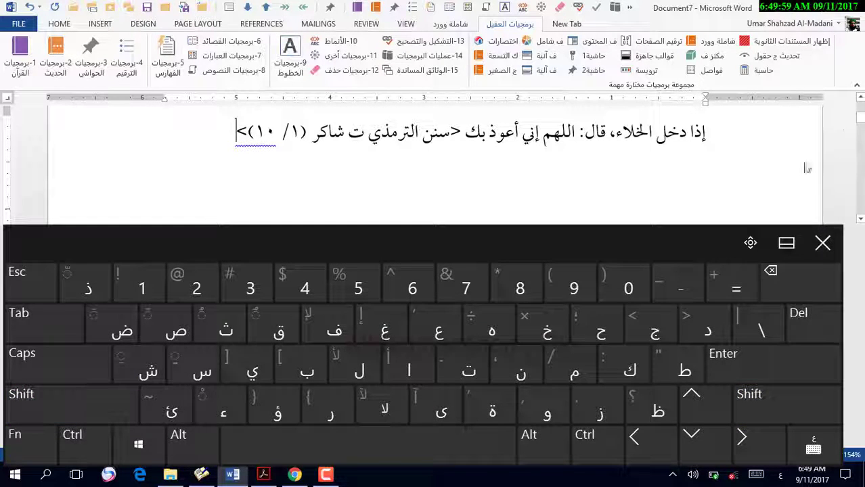
click(822, 243)
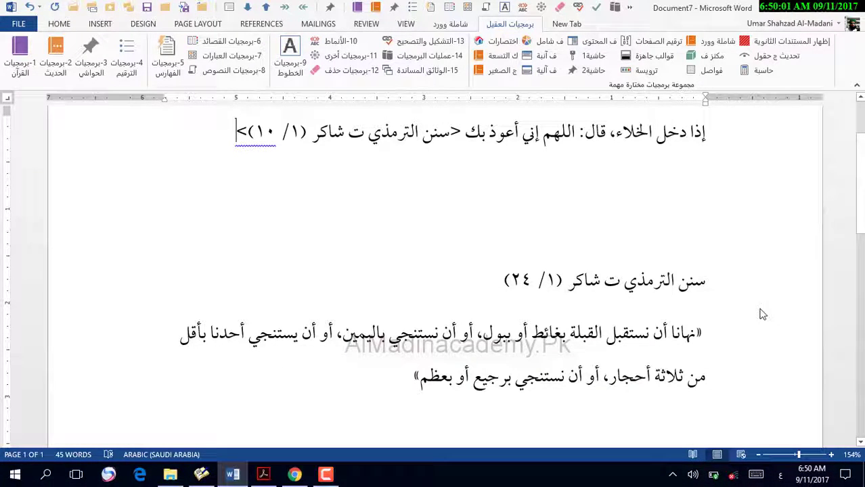
Enclose the second citation line, سنن الترمذي ت شاكر (١/ ٢٤), in angle brackets < >.
click(745, 290)
scroll(742, 286, down, 2)
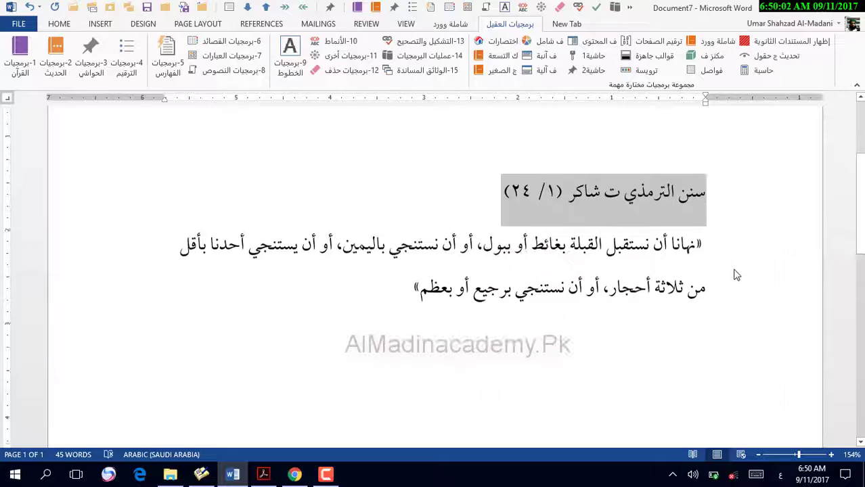
click(694, 197)
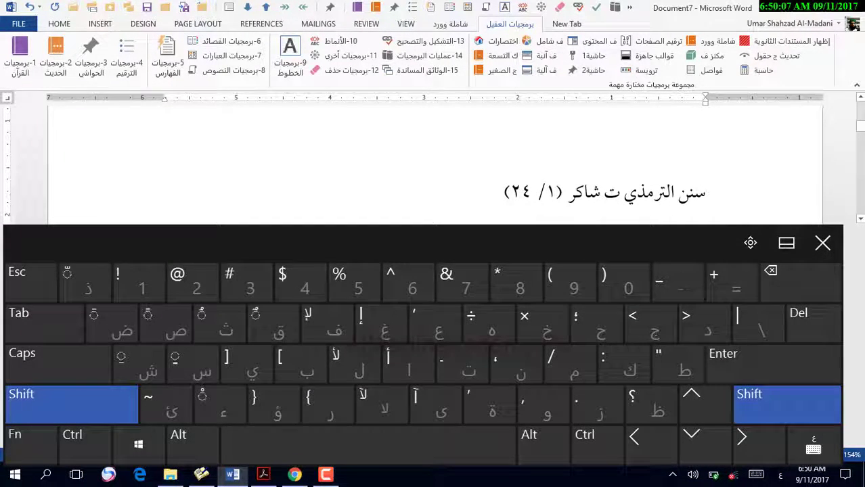
text(<)
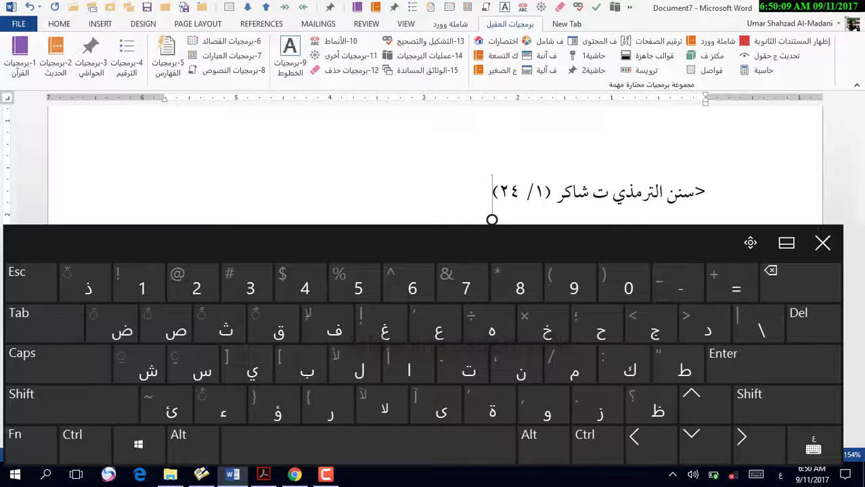
key(shift)
text(>)
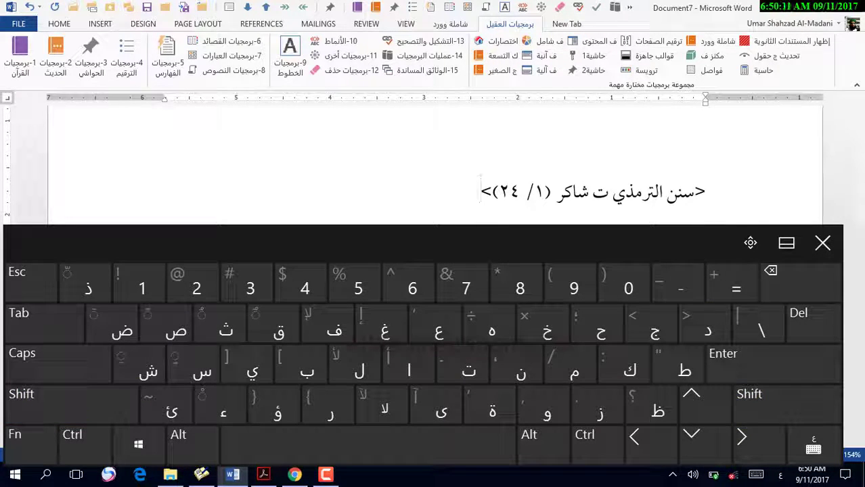
key(shift)
Cut the bracketed second citation line and paste it as text only at the end of the second quotation, after بعظم.
key(shift+Down)
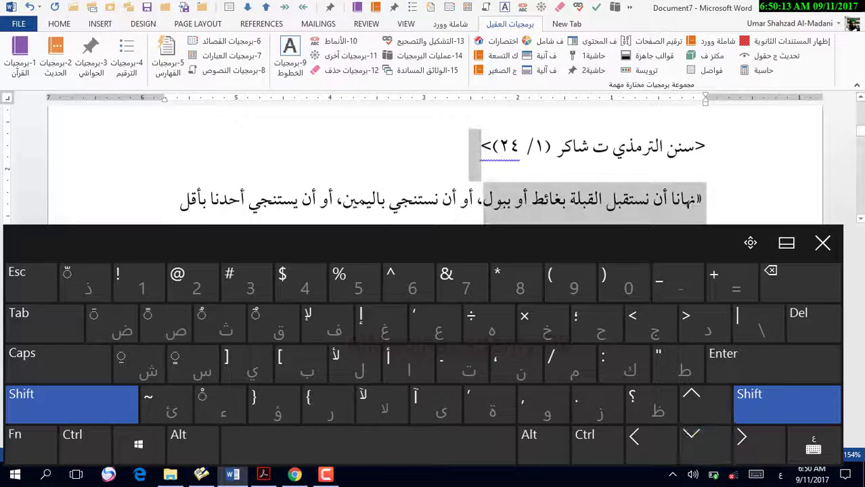
key(shift+Up)
key(shift+Up)
key(shift+Left)
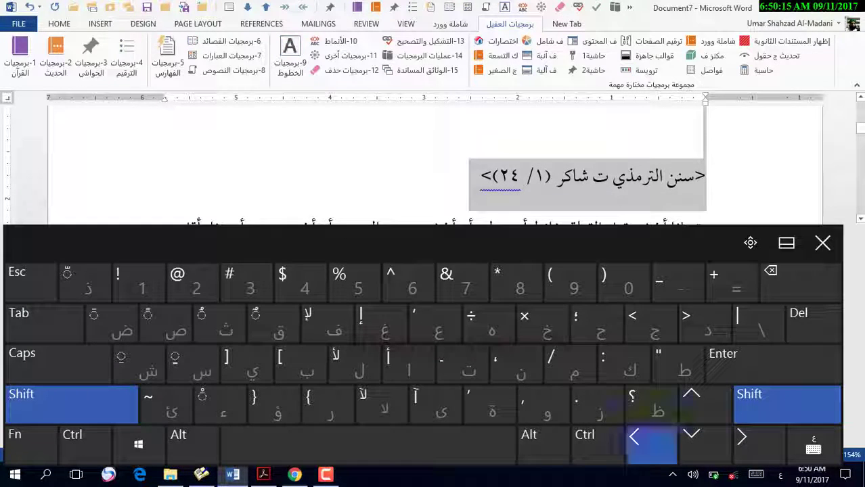
key(ctrl)
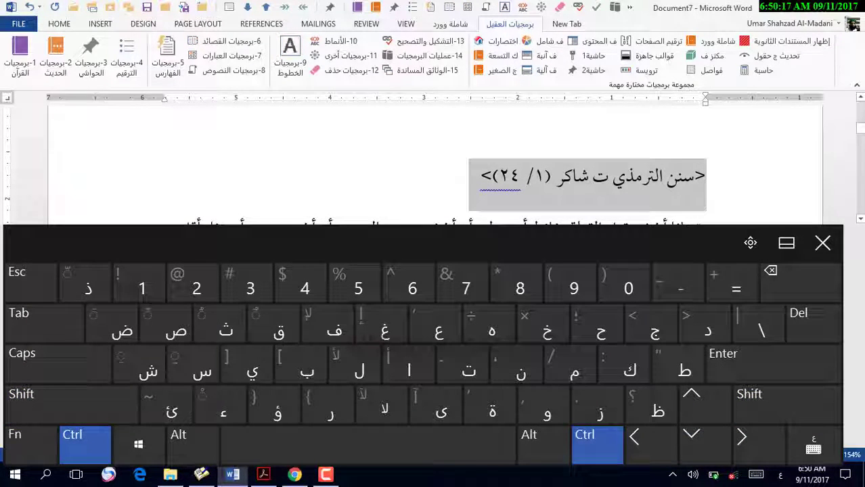
key(ctrl+1)
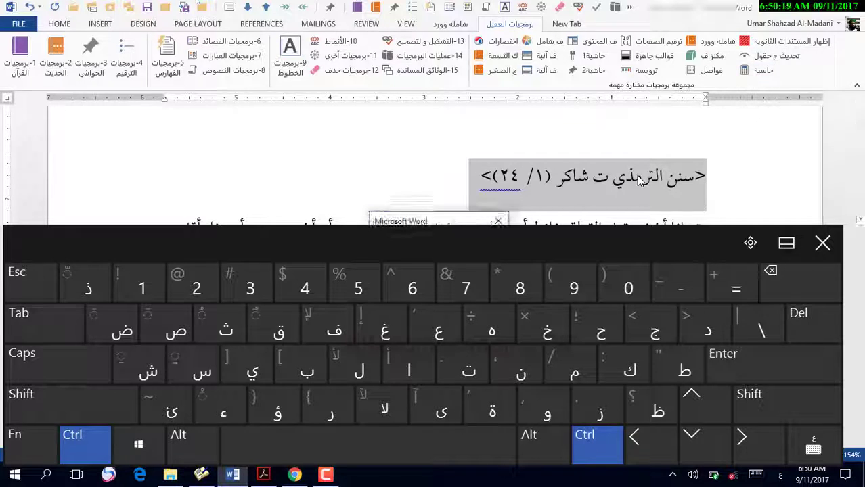
click(822, 242)
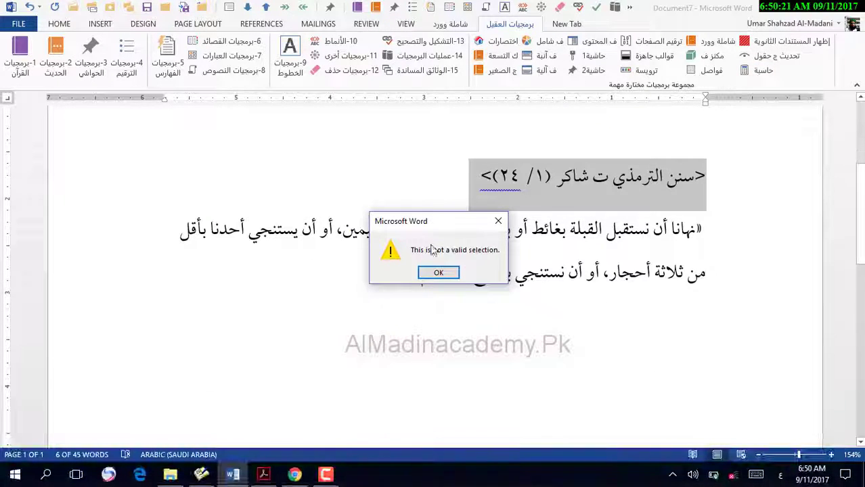
click(498, 221)
right_click(550, 181)
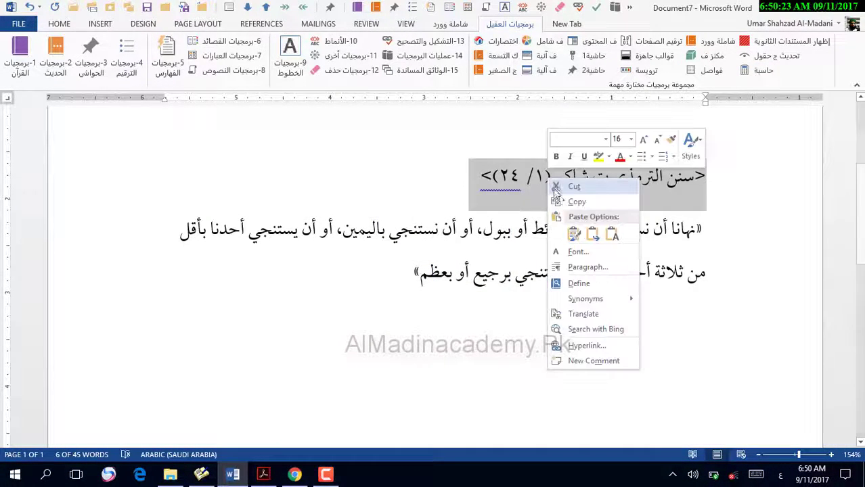
click(558, 188)
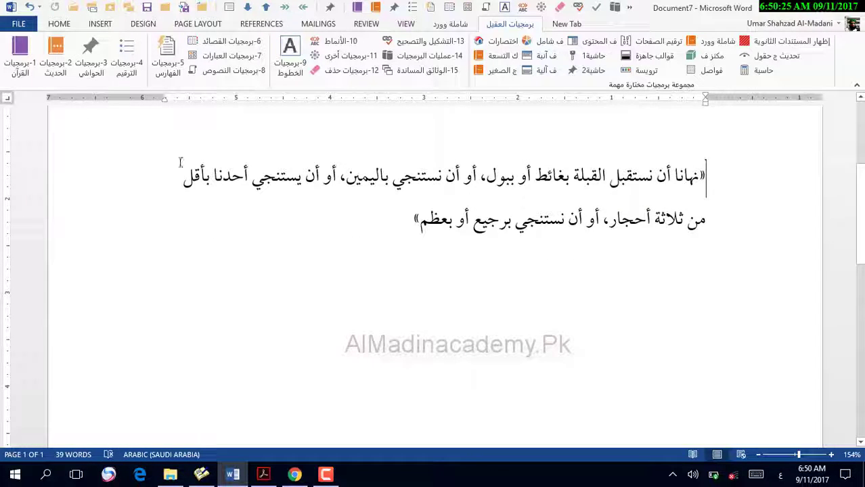
right_click(400, 219)
click(439, 278)
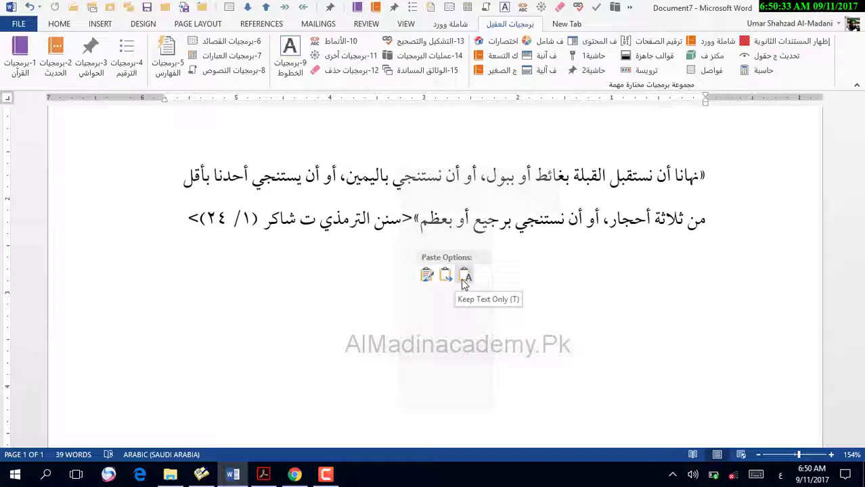
click(465, 277)
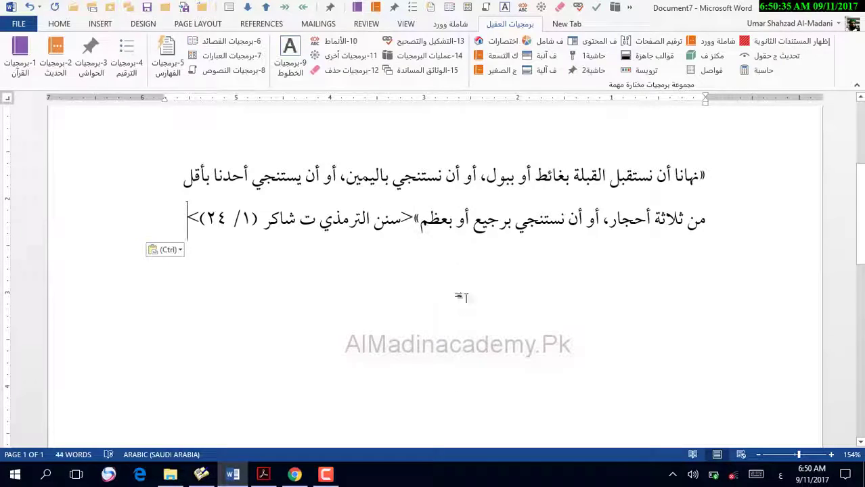
Delete the empty lines between the two quotations.
scroll(477, 324, up, 5)
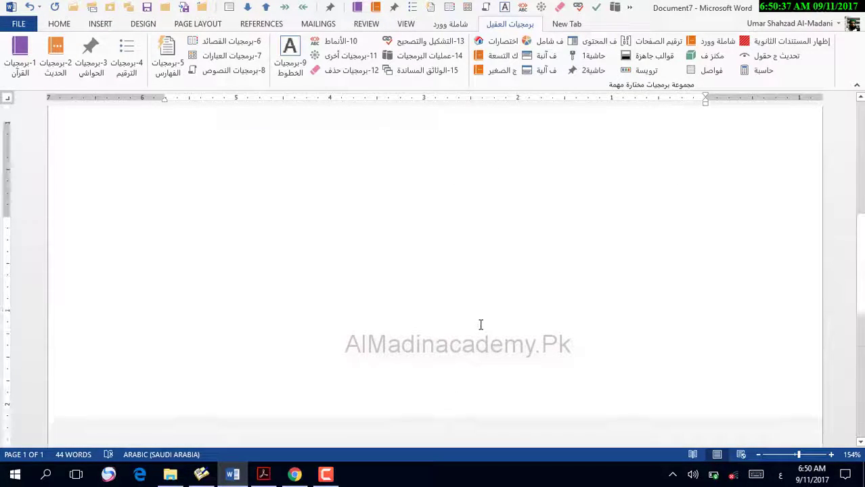
scroll(479, 325, down, 5)
scroll(480, 325, up, 5)
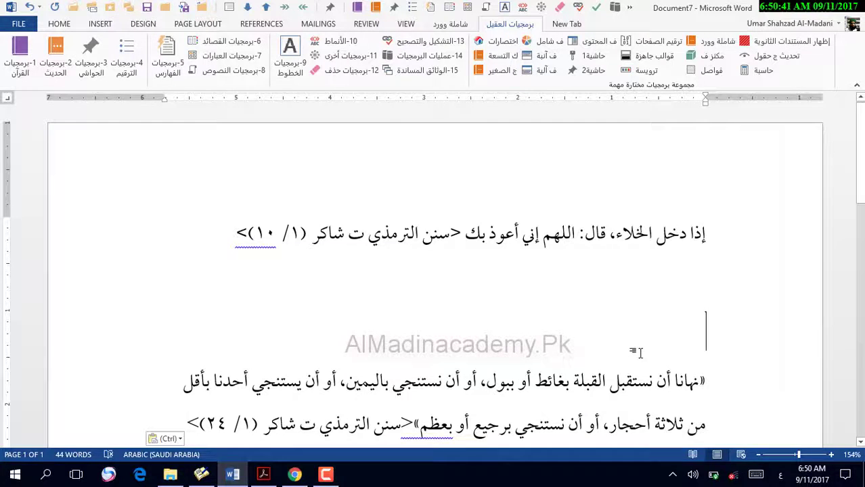
key(BackSpace)
key(BackSpace)
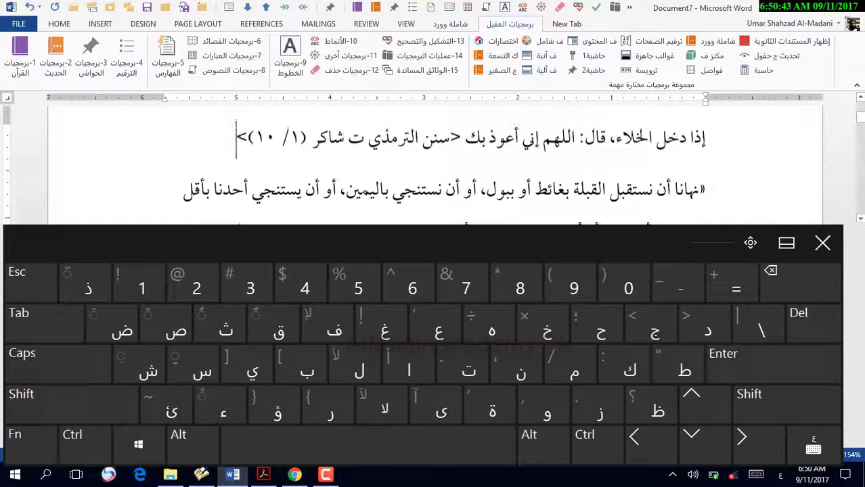
key(Right)
key(Up)
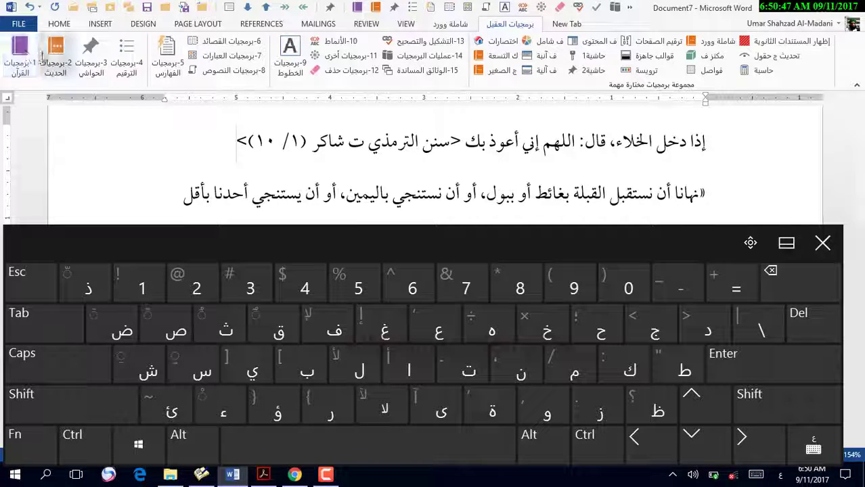
Convert the bracketed citations into footnotes with the macro حاشية2 لمعالجة ما بين < >, and restore the Print Layout view.
click(103, 62)
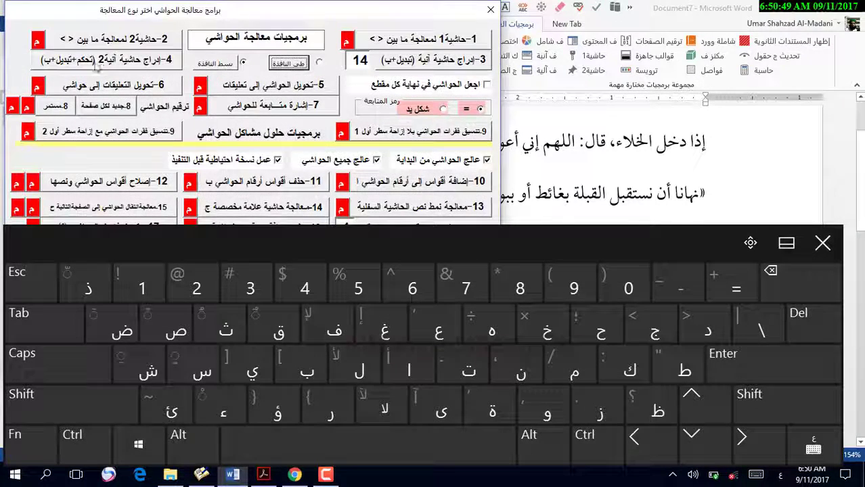
click(122, 42)
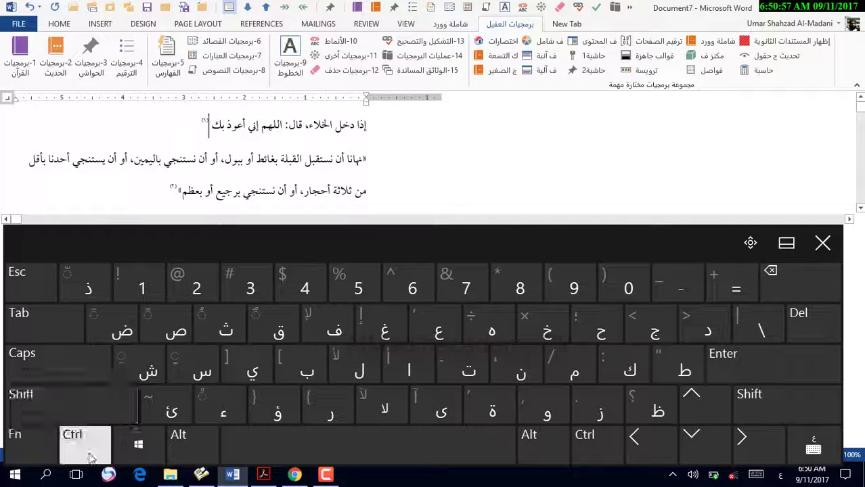
click(74, 439)
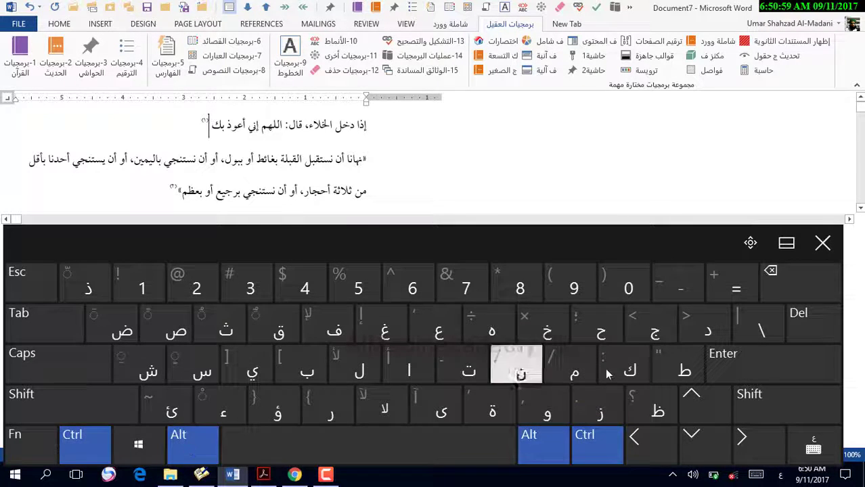
click(601, 324)
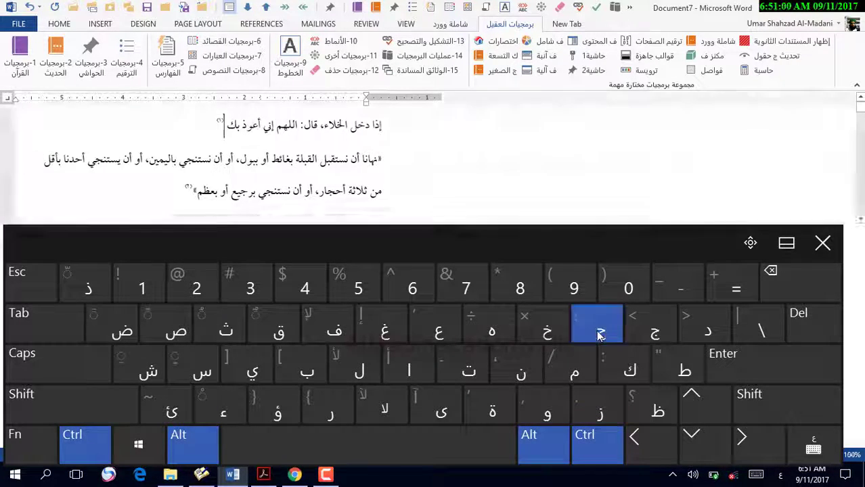
click(822, 243)
Check the footnote markers after both quotations against the citations at the foot of the page.
scroll(482, 276, down, 5)
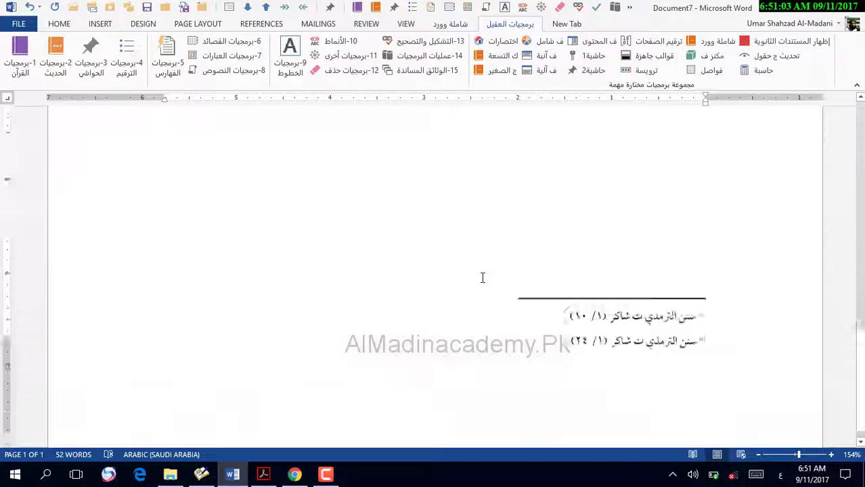
scroll(459, 187, up, 6)
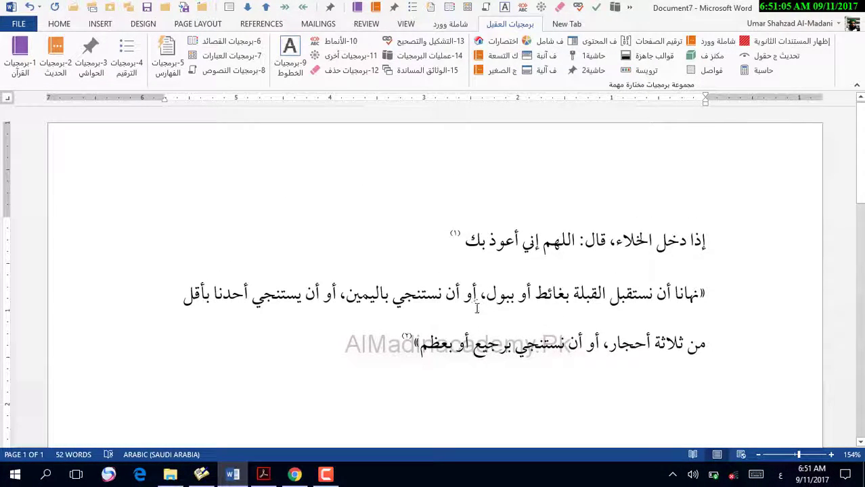
scroll(477, 308, down, 5)
scroll(477, 308, up, 5)
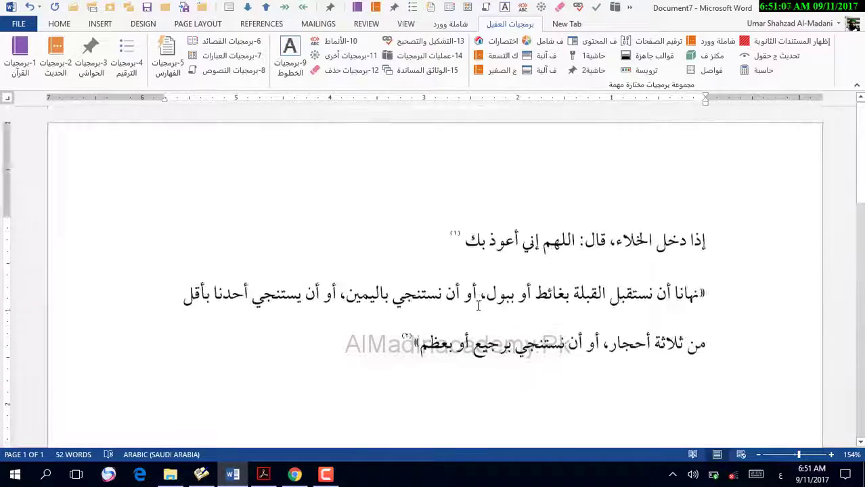
scroll(478, 306, down, 5)
scroll(478, 305, up, 2)
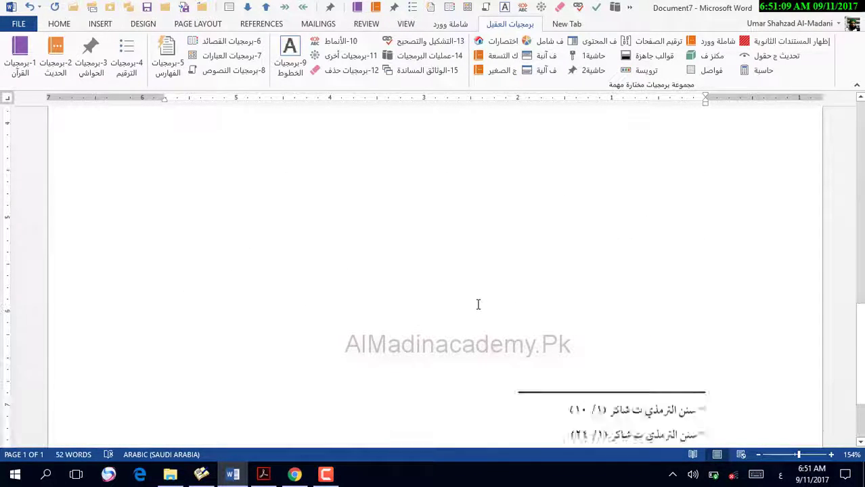
scroll(478, 304, up, 5)
scroll(478, 305, down, 10)
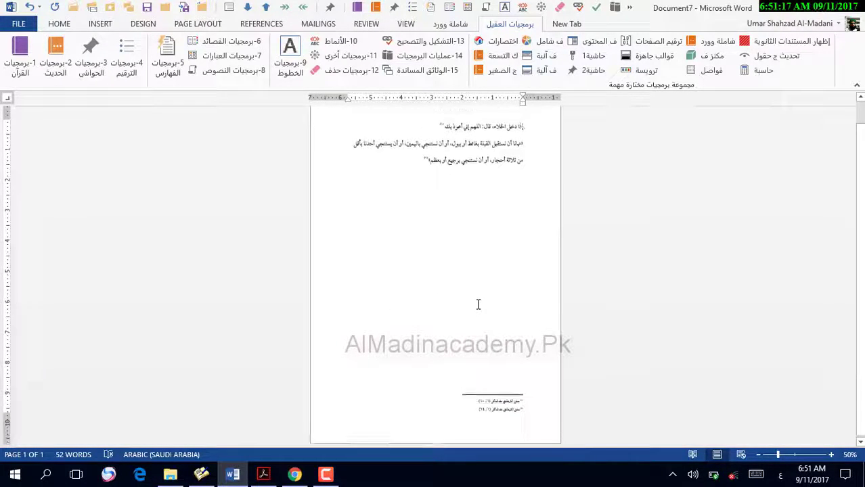
scroll(478, 305, up, 4)
scroll(477, 304, down, 4)
scroll(477, 305, up, 2)
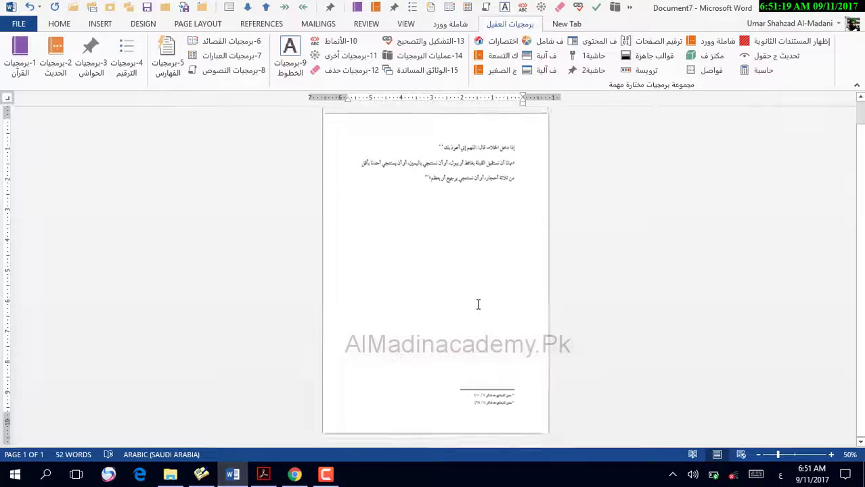
scroll(478, 304, down, 1)
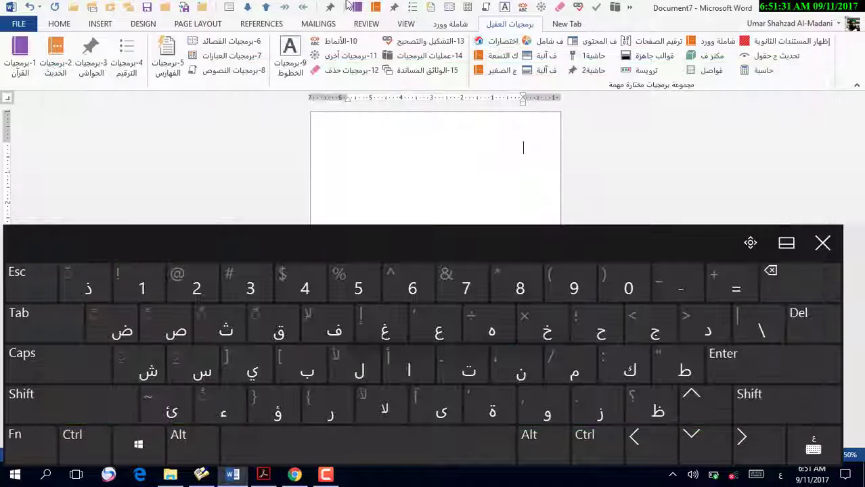
Open the شاملة وورد search screen using the library path H:\shamela_arrawdah\, and dismiss the on-screen keyboard.
click(451, 24)
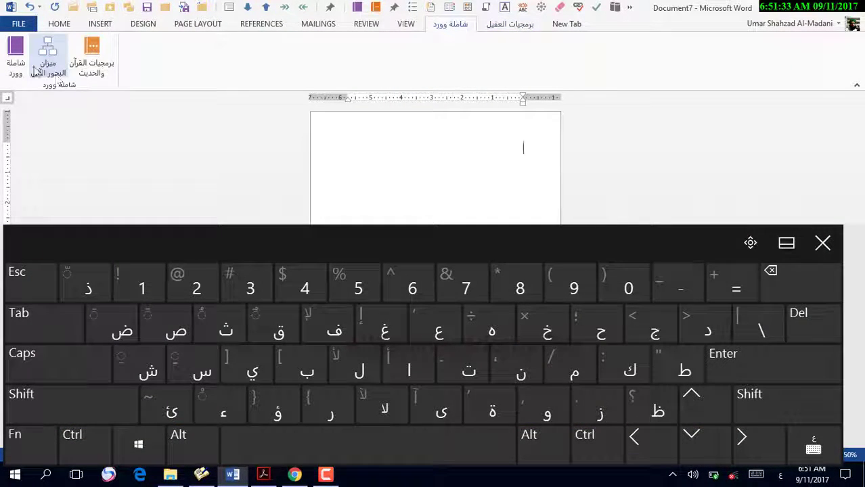
click(16, 56)
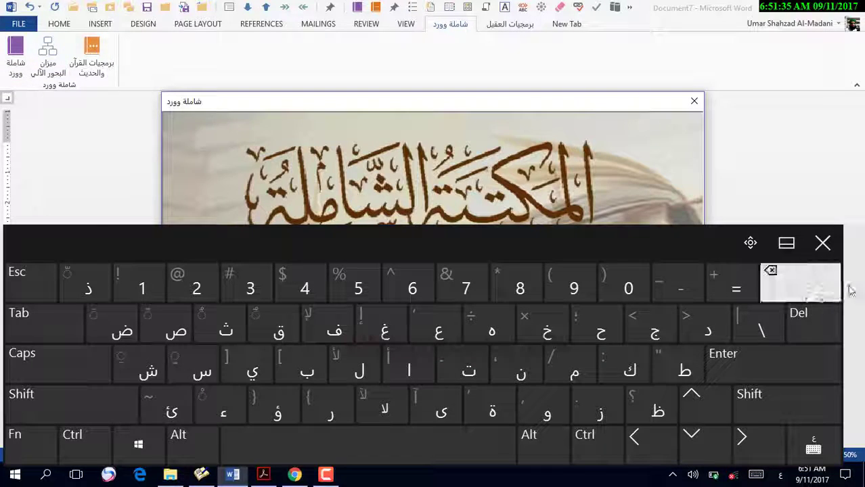
click(823, 243)
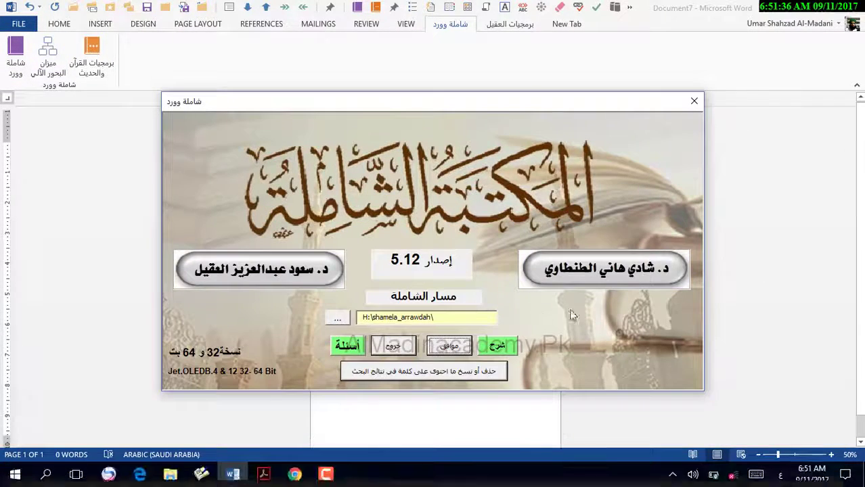
click(451, 347)
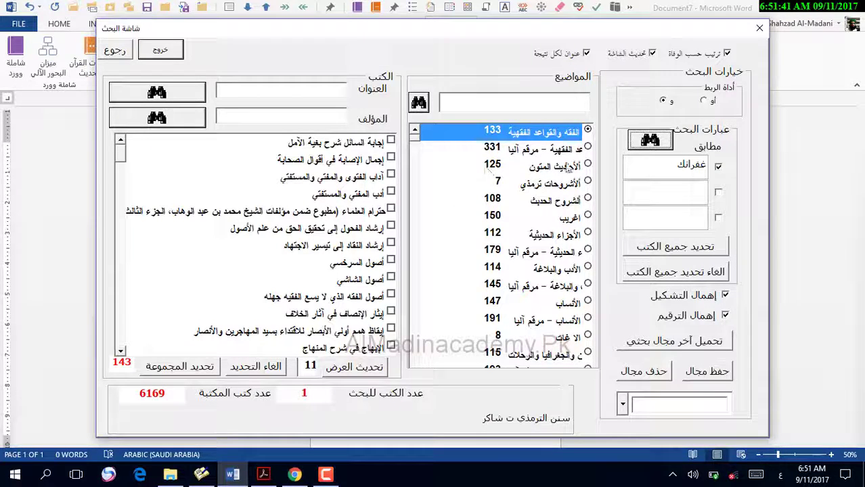
Show the Tirmidhi topic's books, search سنن الترمذي ت شاكر for غفرانك, and open the matching passage.
click(577, 188)
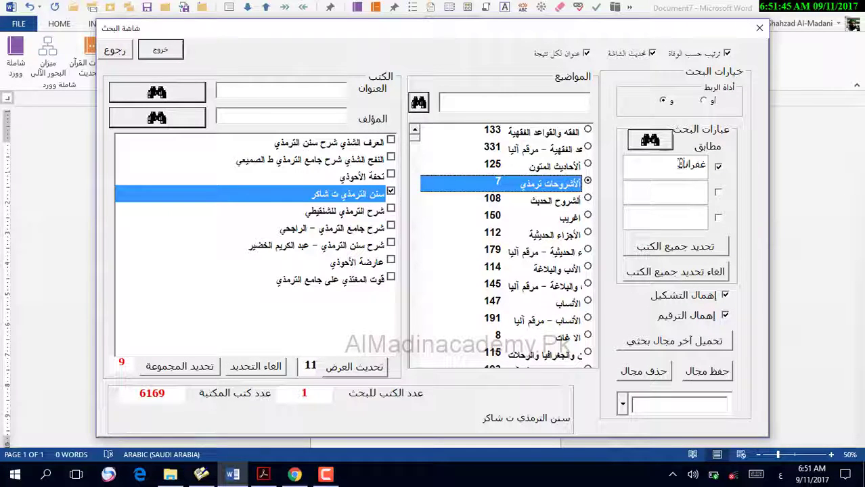
click(651, 141)
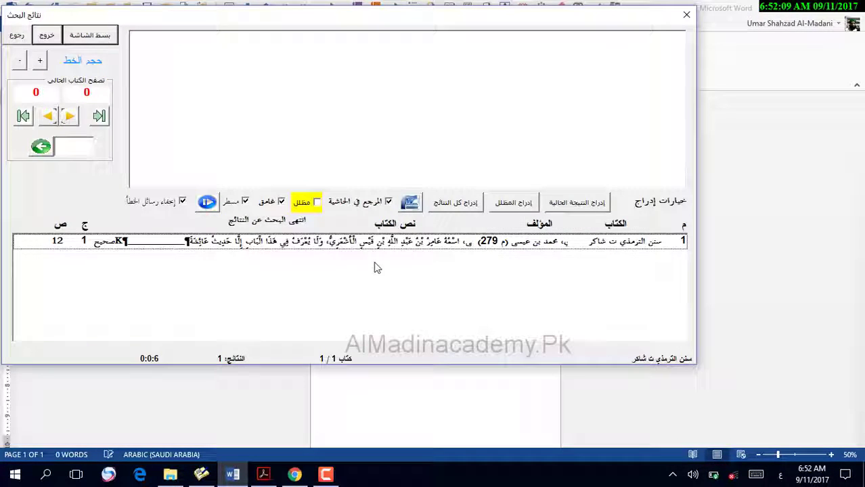
click(379, 248)
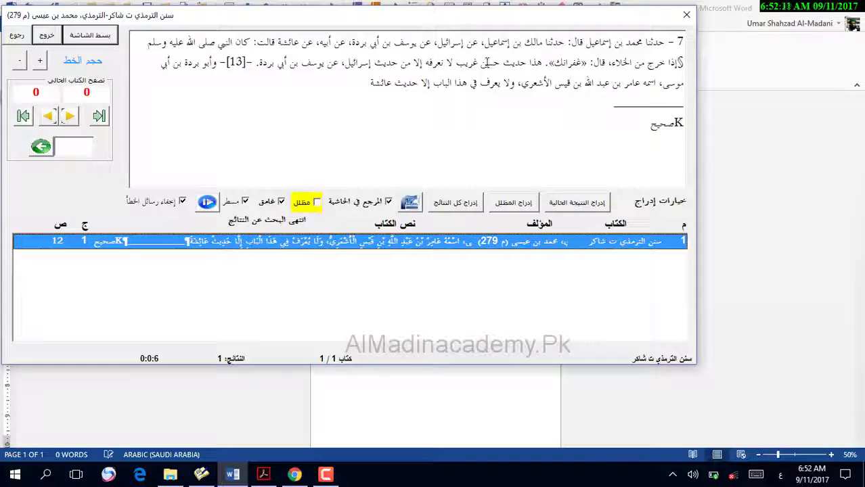
Enable the مظلل option and insert only the quoted word «غفرانك» from hadith 7 into the document with its source.
drag(546, 62, 604, 62)
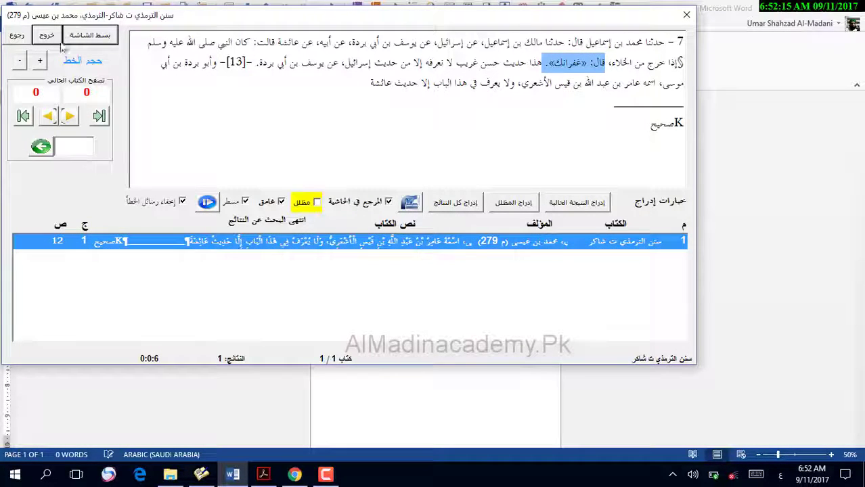
click(318, 203)
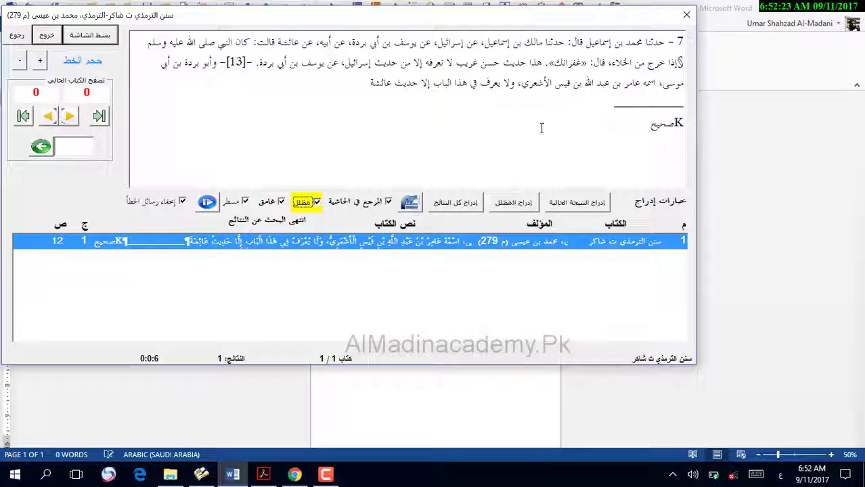
drag(546, 62, 587, 63)
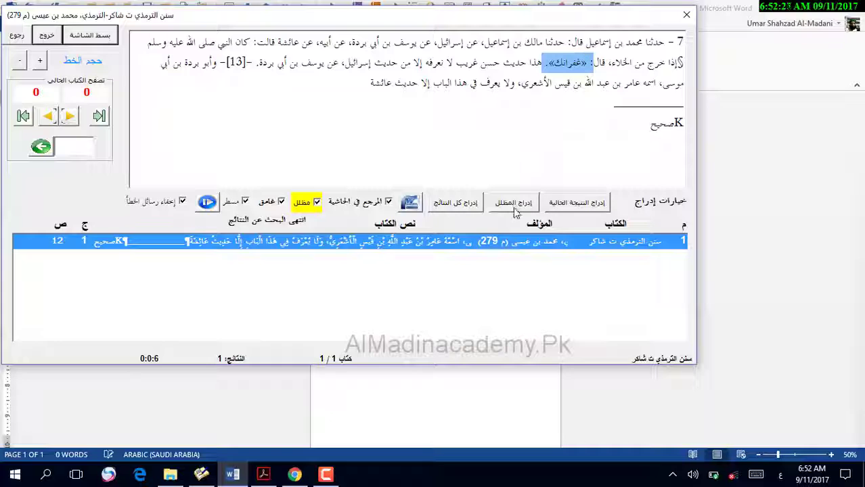
click(513, 207)
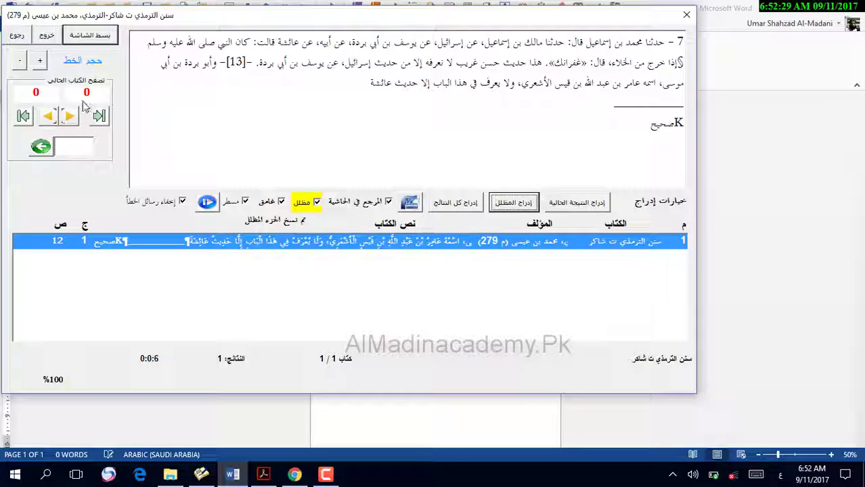
Browse forward to hadith 8 and insert its passage ending in «لا تستقبلوا القبلة بغائط ولا بول، ولا تستدبروها».
click(47, 117)
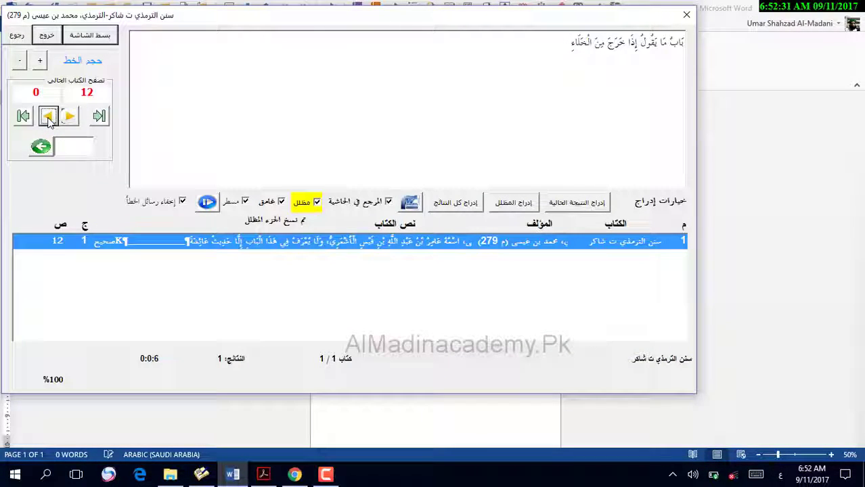
click(47, 117)
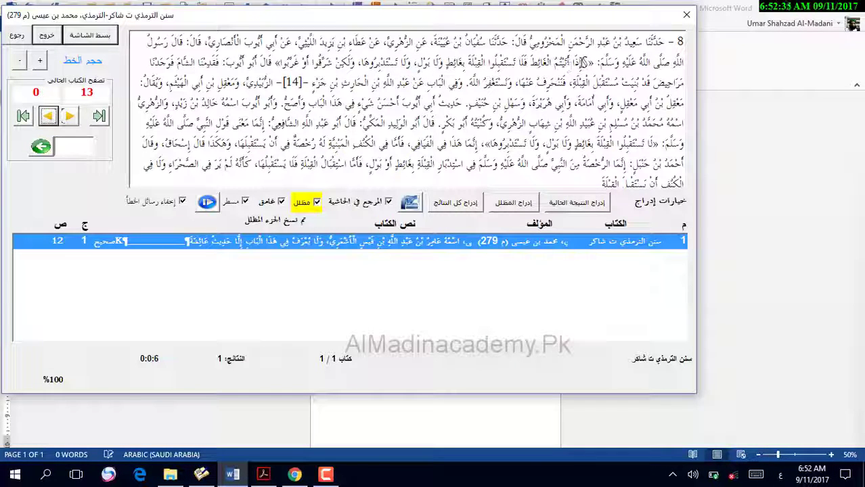
scroll(581, 62, down, 1)
drag(594, 61, 482, 83)
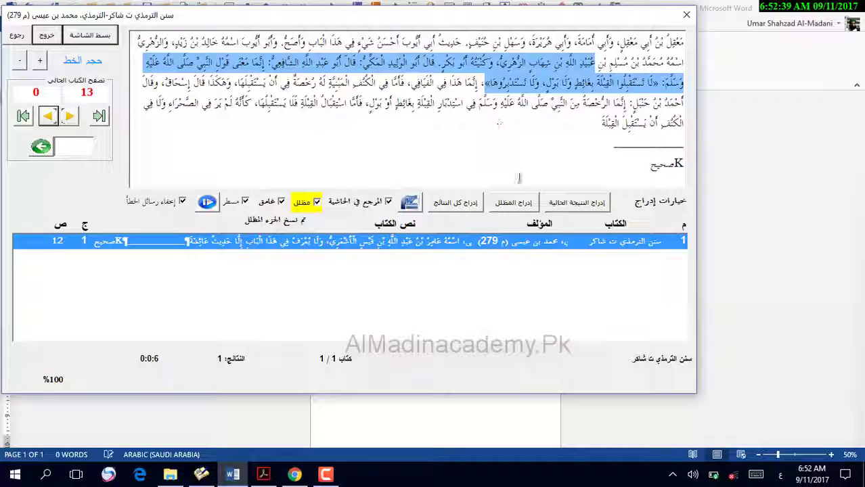
click(530, 203)
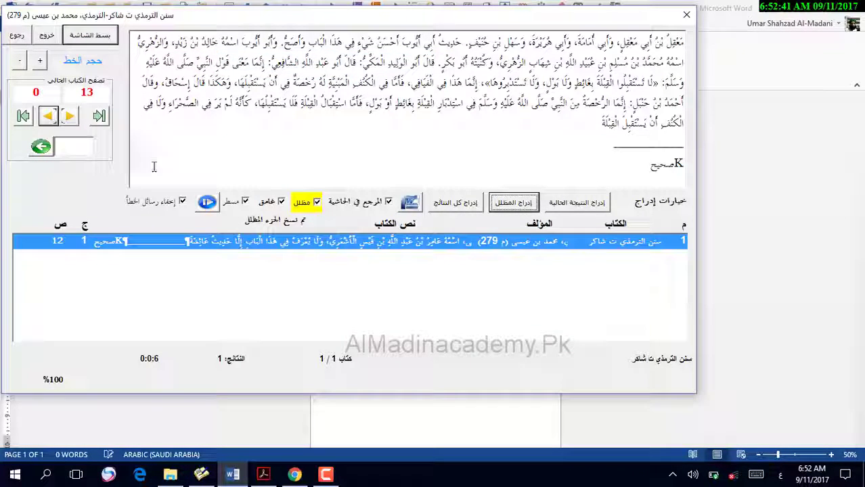
Browse forward to hadith 9, insert its passage from نهى النبي to ببول, and close the search results.
click(47, 116)
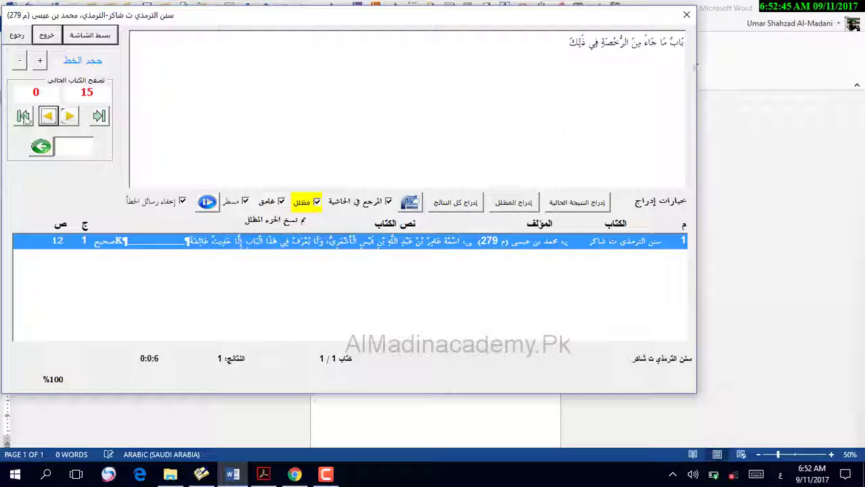
click(47, 116)
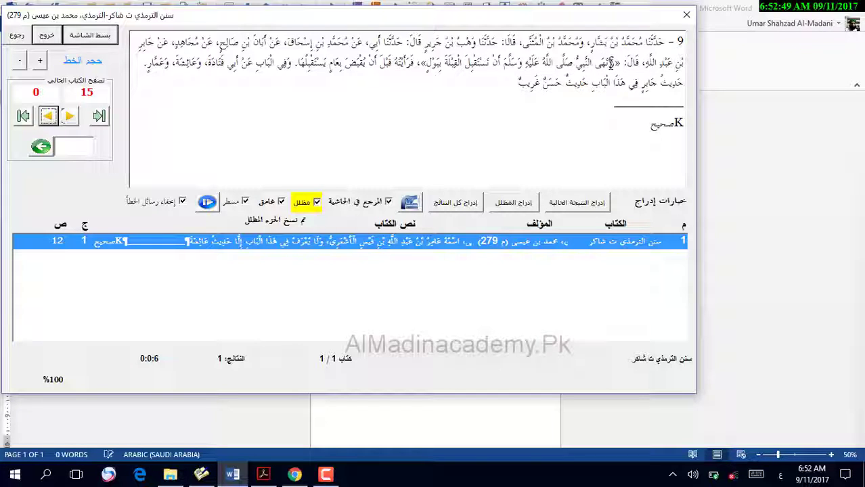
drag(611, 62, 420, 64)
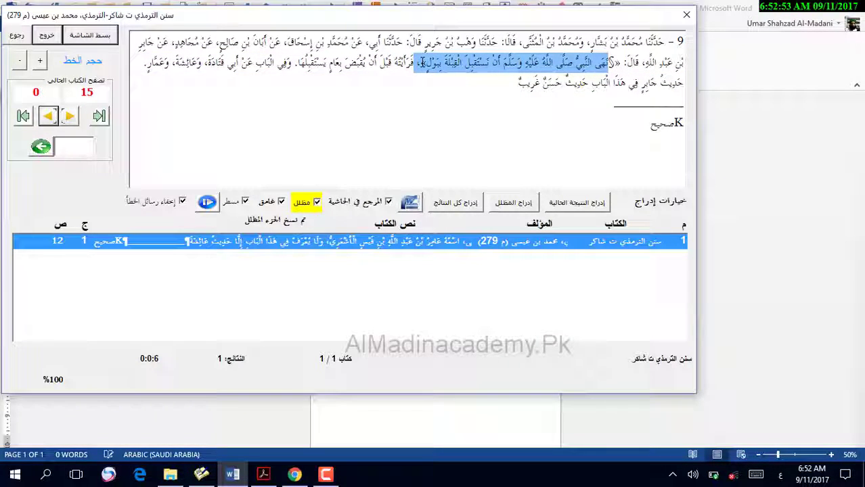
click(507, 202)
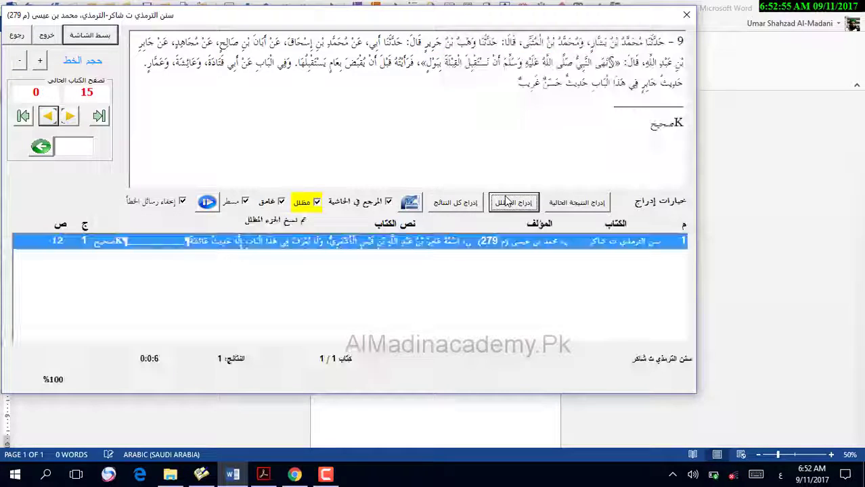
click(684, 19)
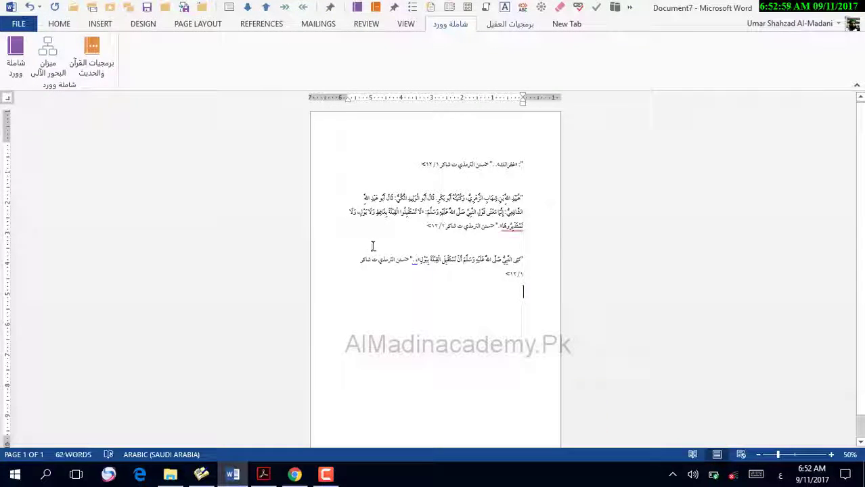
Convert the three citations between < > into footnotes with a macro from برمجيات الحواشي.
scroll(372, 246, up, 4)
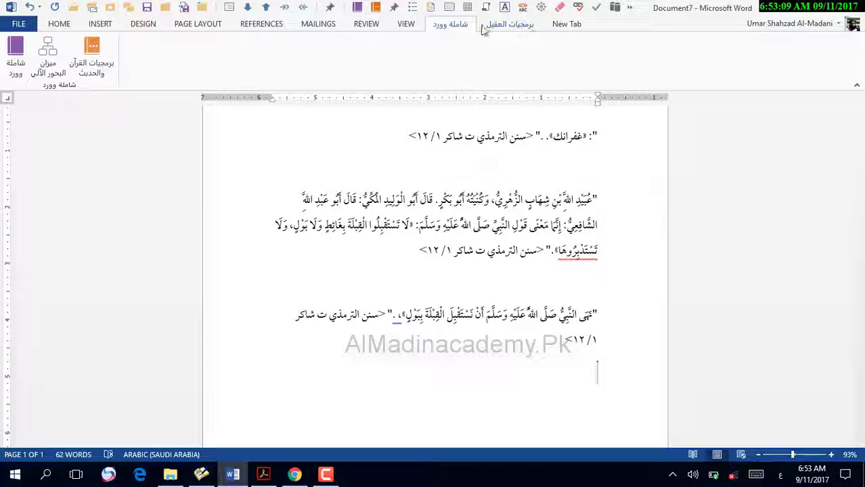
click(485, 27)
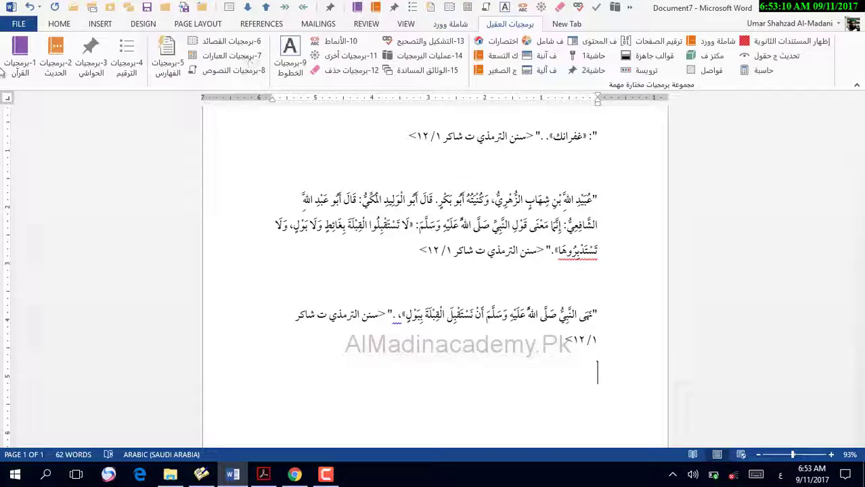
click(127, 54)
click(274, 10)
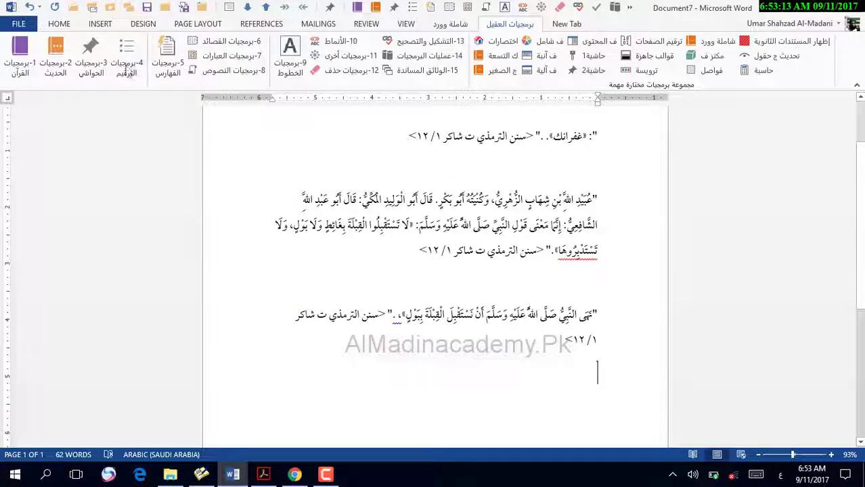
click(80, 49)
click(143, 131)
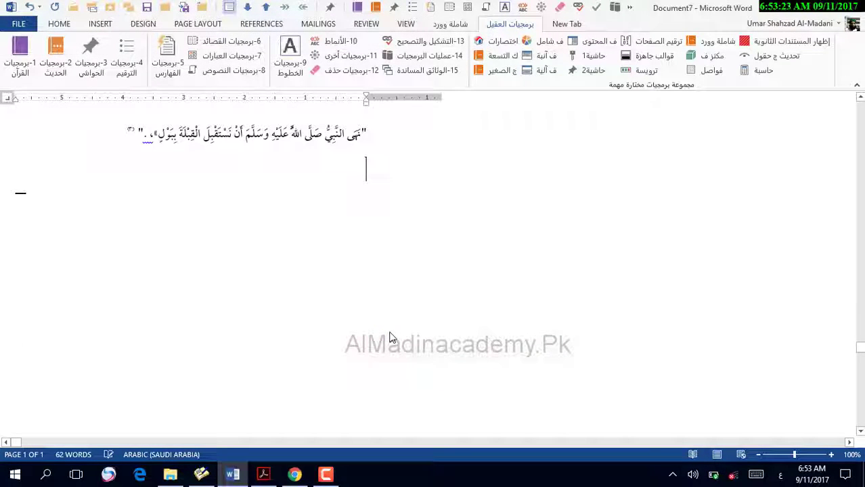
Restore the Print Layout view using the on-screen keyboard, and dismiss the keyboard.
click(756, 475)
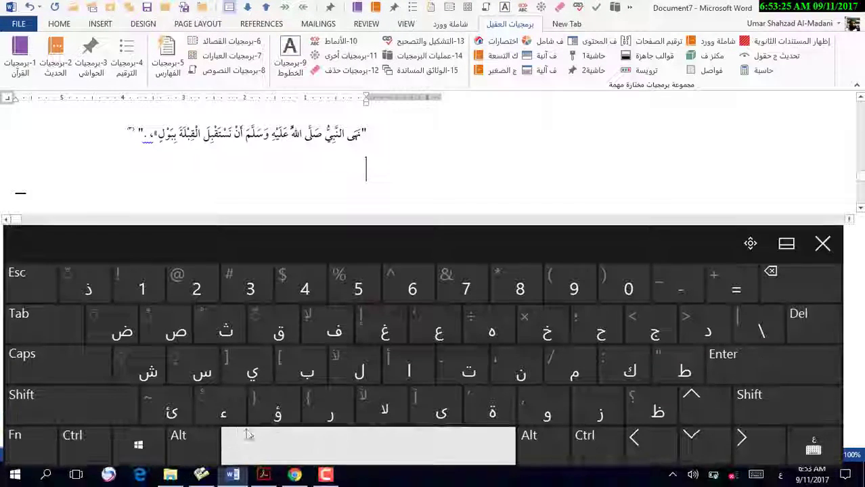
click(81, 448)
click(181, 444)
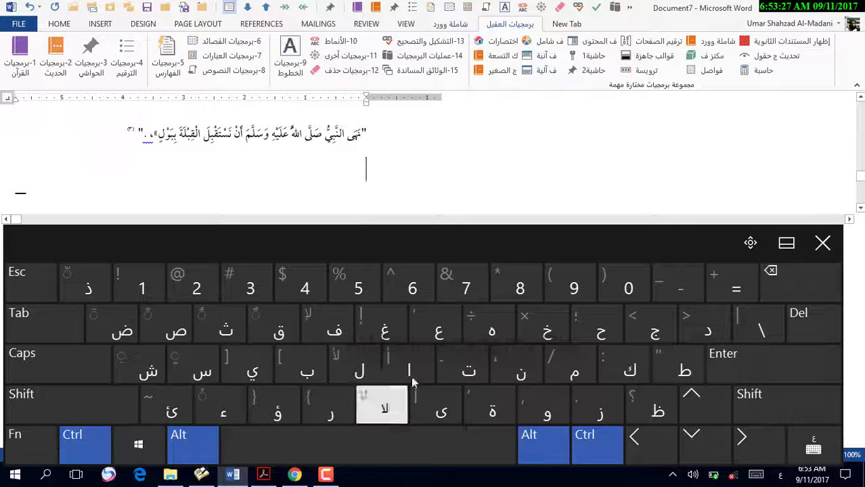
click(600, 325)
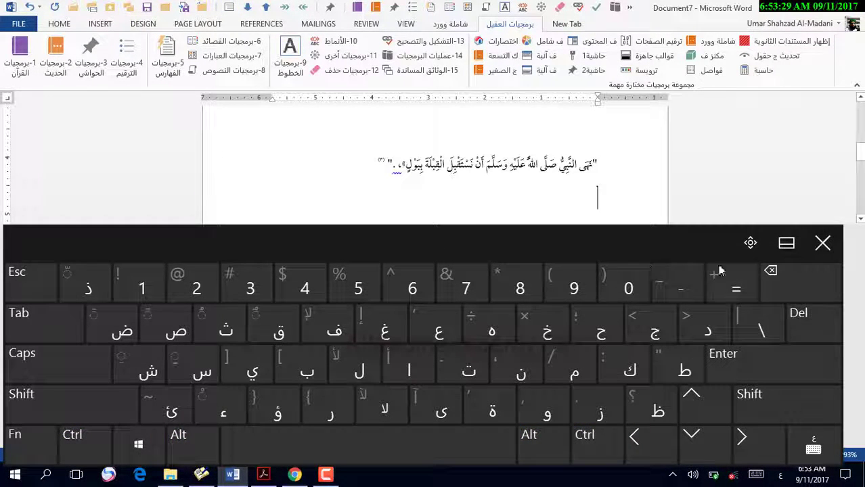
click(821, 242)
Check the footnote markers after the three quotations against the citations at the foot of the page.
scroll(548, 230, up, 3)
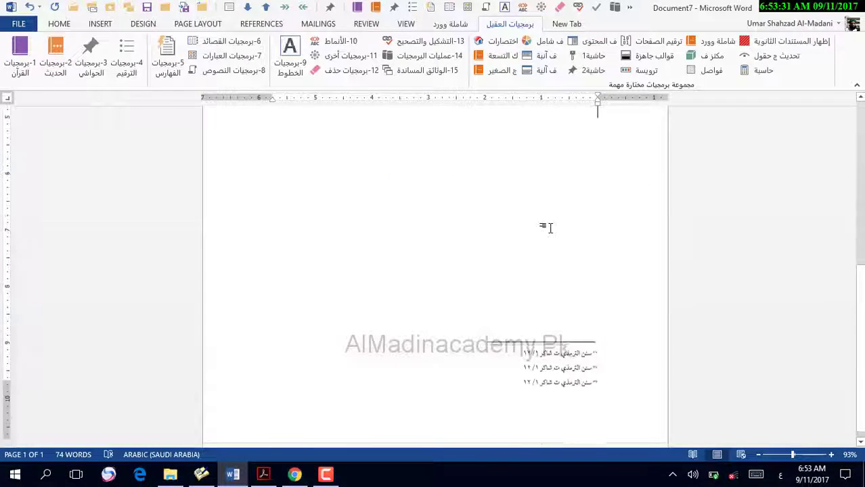
scroll(551, 228, up, 2)
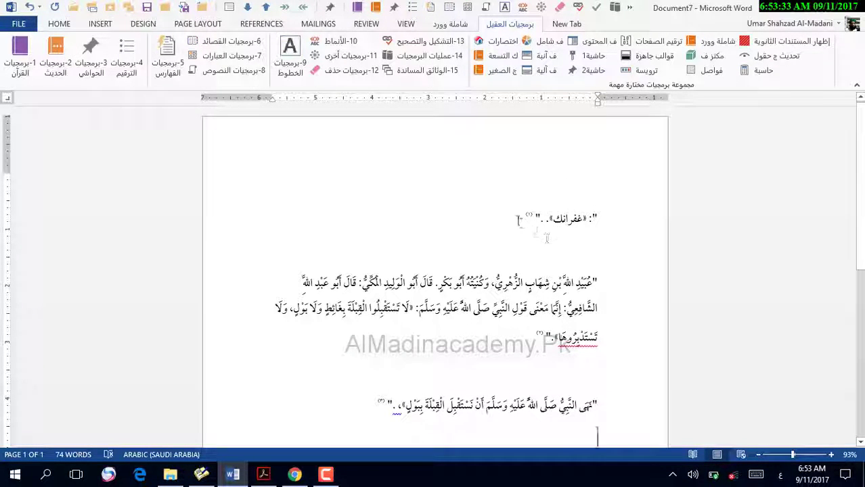
scroll(525, 217, up, 5)
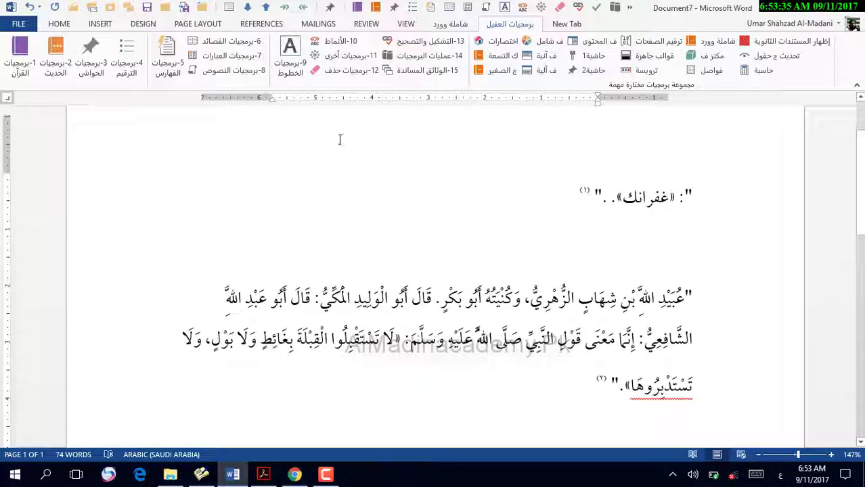
scroll(488, 204, down, 10)
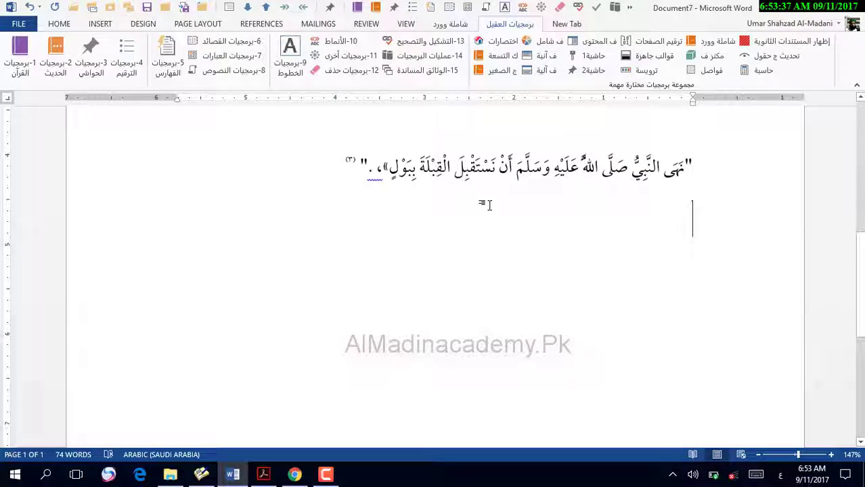
scroll(424, 170, down, 6)
scroll(553, 294, up, 10)
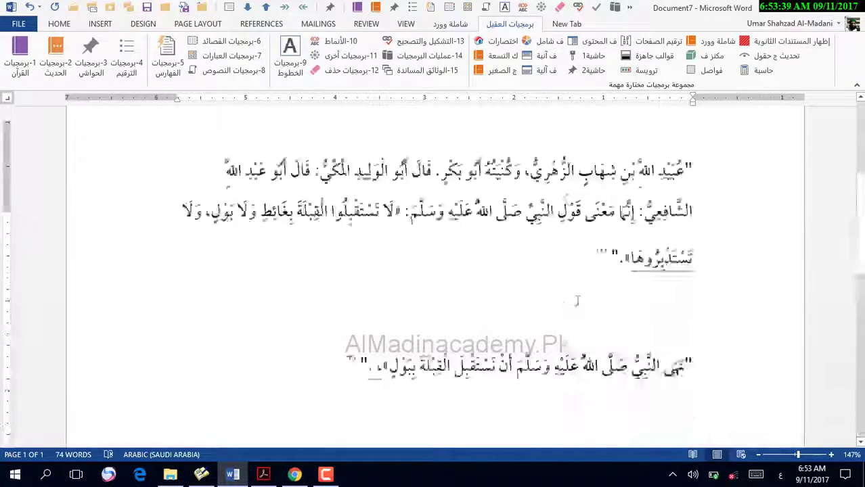
Strip the diacritics from the second and third quotations with the حذف تشكيل النص المظلل macro of التشكيل والتصحيح, and review the text.
scroll(567, 293, down, 10)
scroll(572, 295, up, 4)
scroll(573, 296, up, 5)
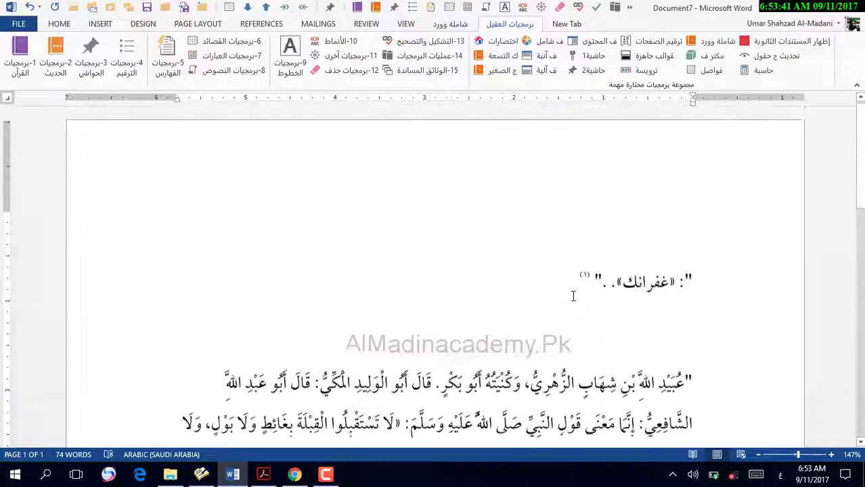
scroll(390, 279, down, 7)
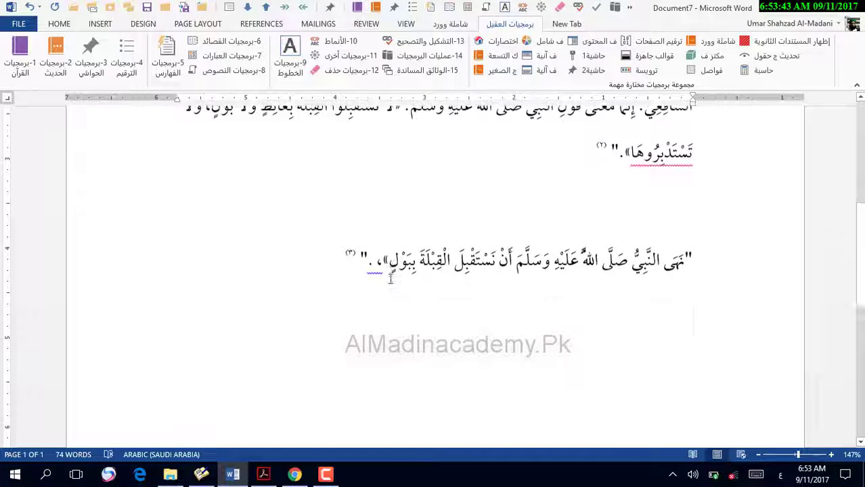
drag(331, 262, 707, 357)
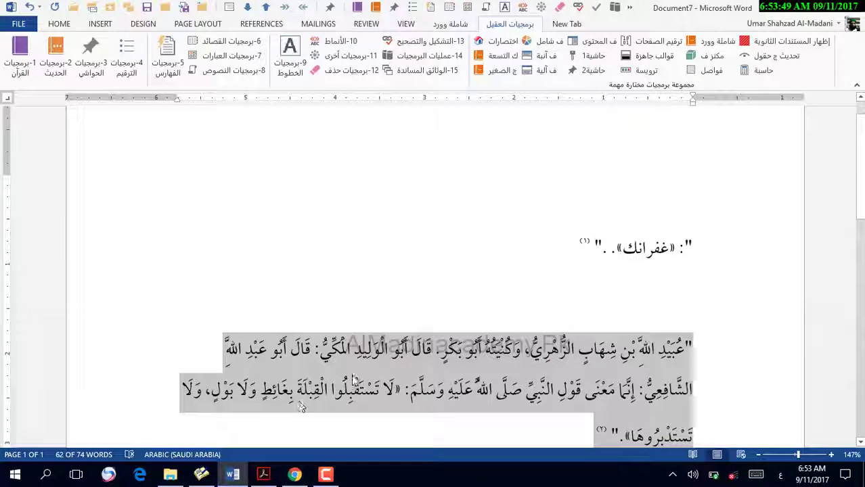
click(406, 41)
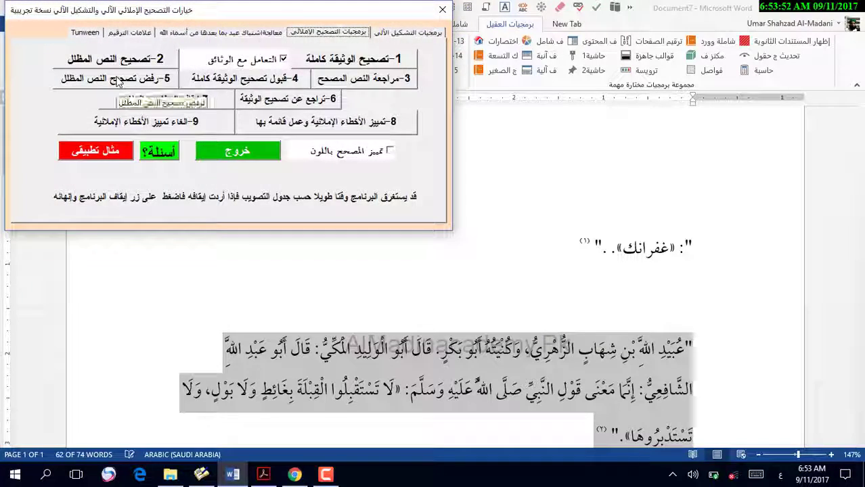
click(427, 32)
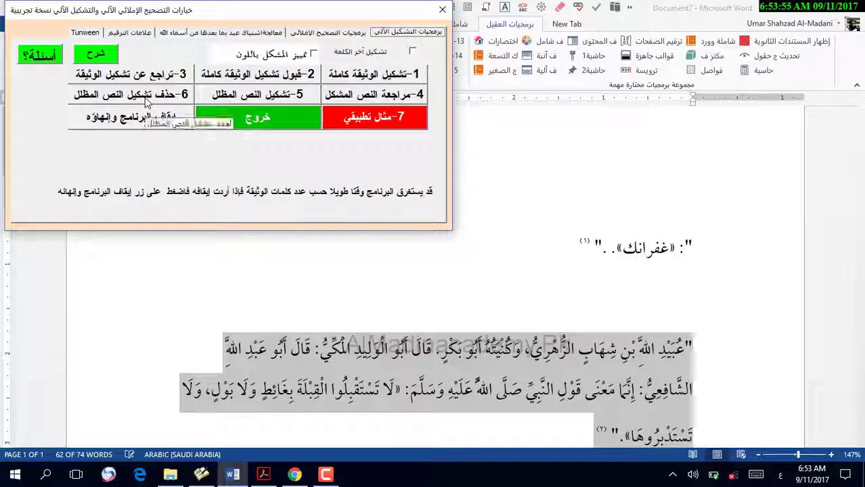
click(146, 99)
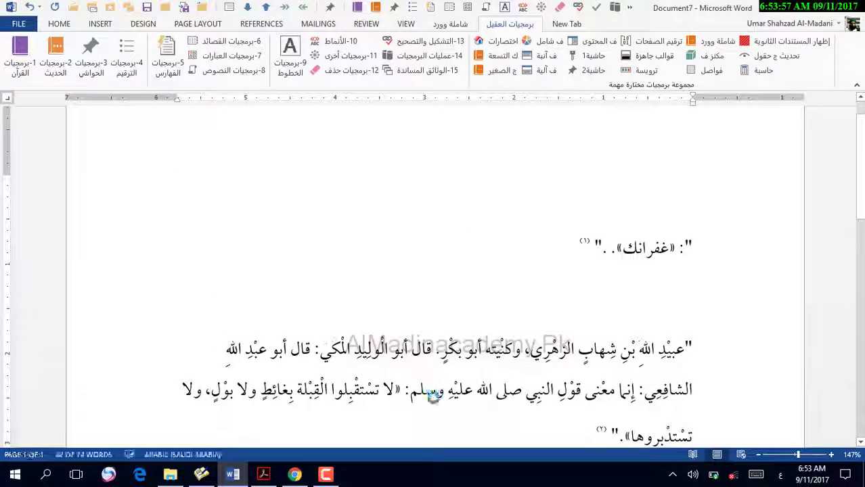
scroll(395, 396, down, 6)
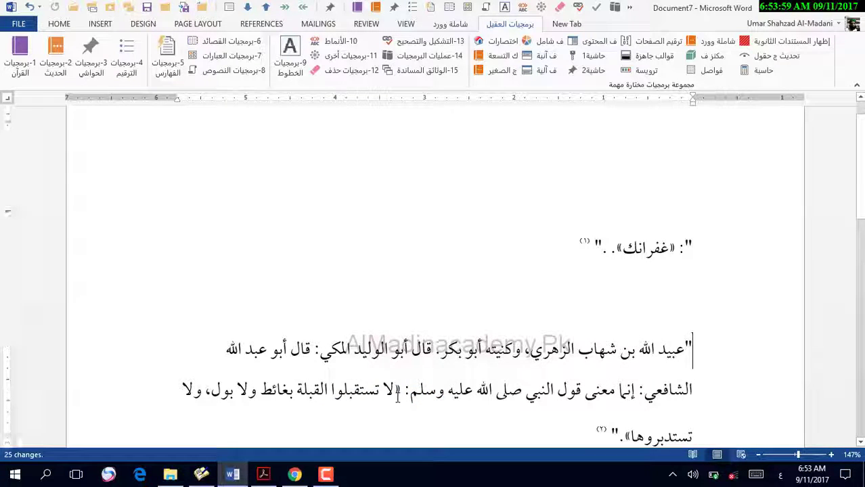
scroll(394, 396, up, 6)
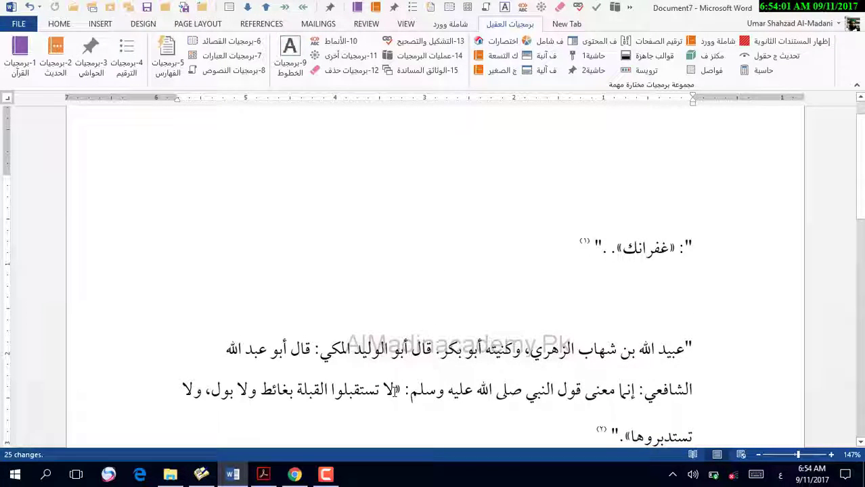
scroll(395, 391, down, 5)
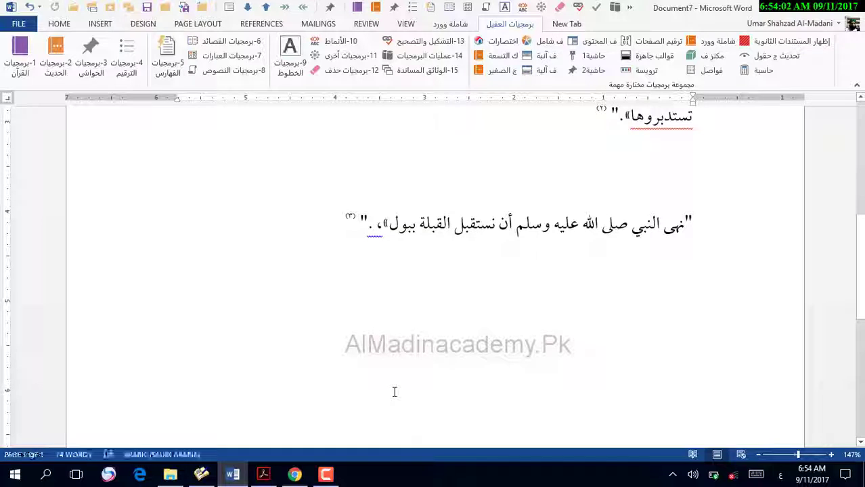